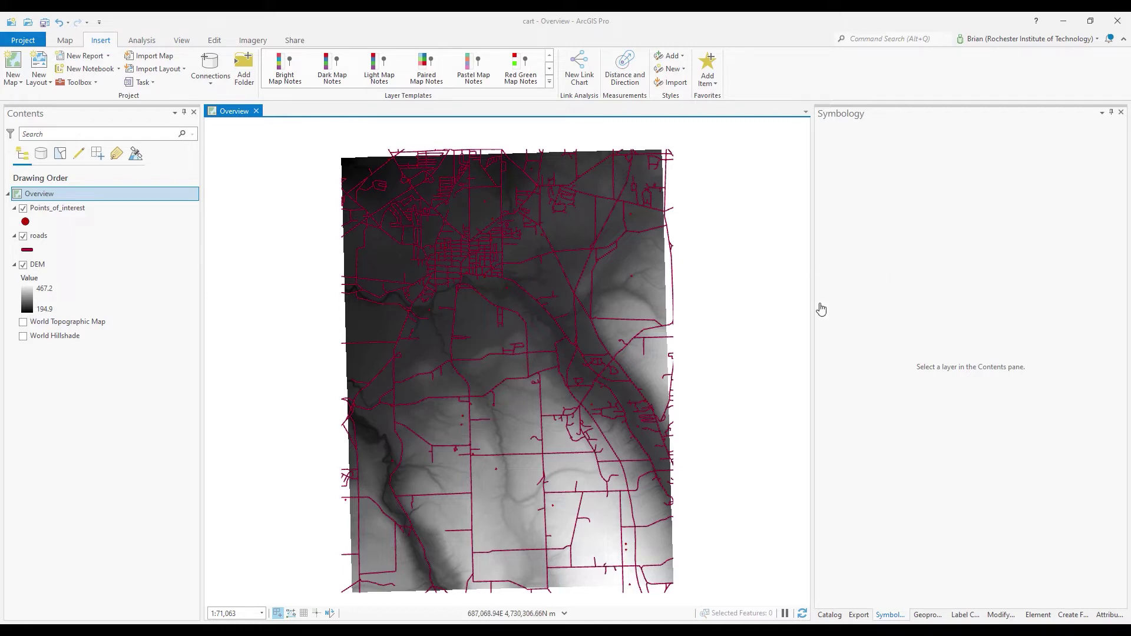
Hide Points_of_interest and roads so only the grey DEM shows, then start a Geoprocessing tool search
click(23, 208)
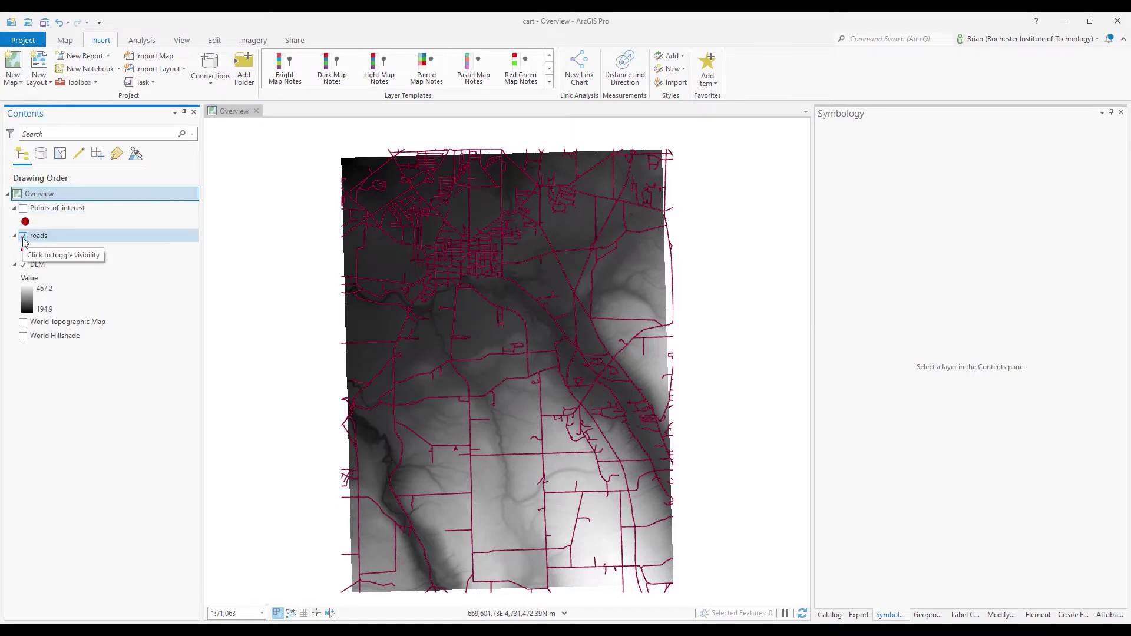
click(23, 237)
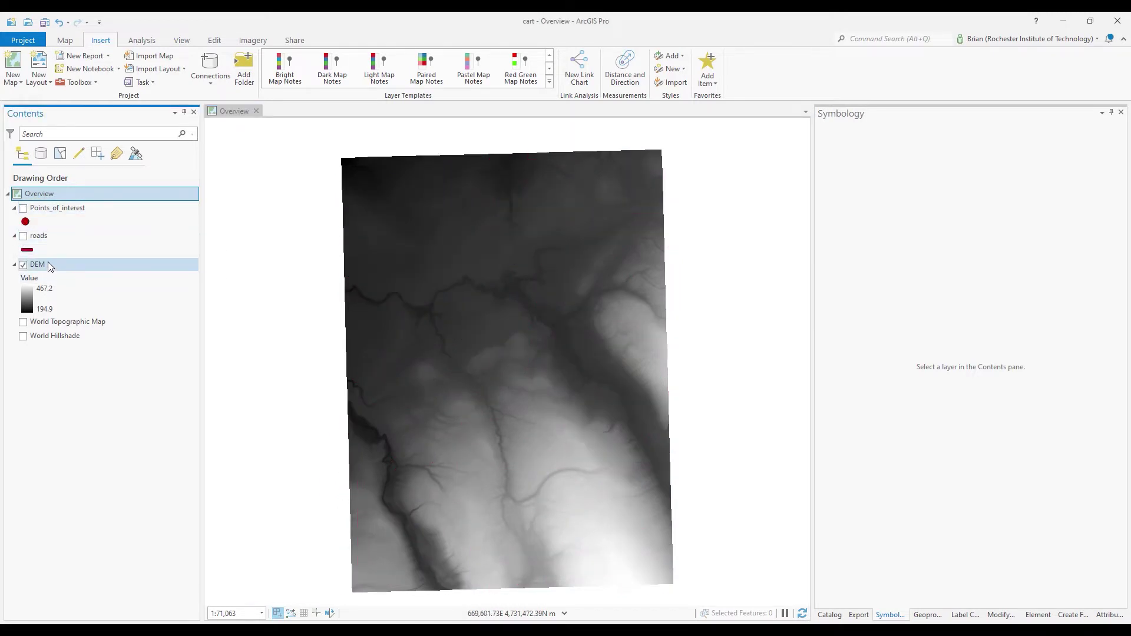
click(48, 262)
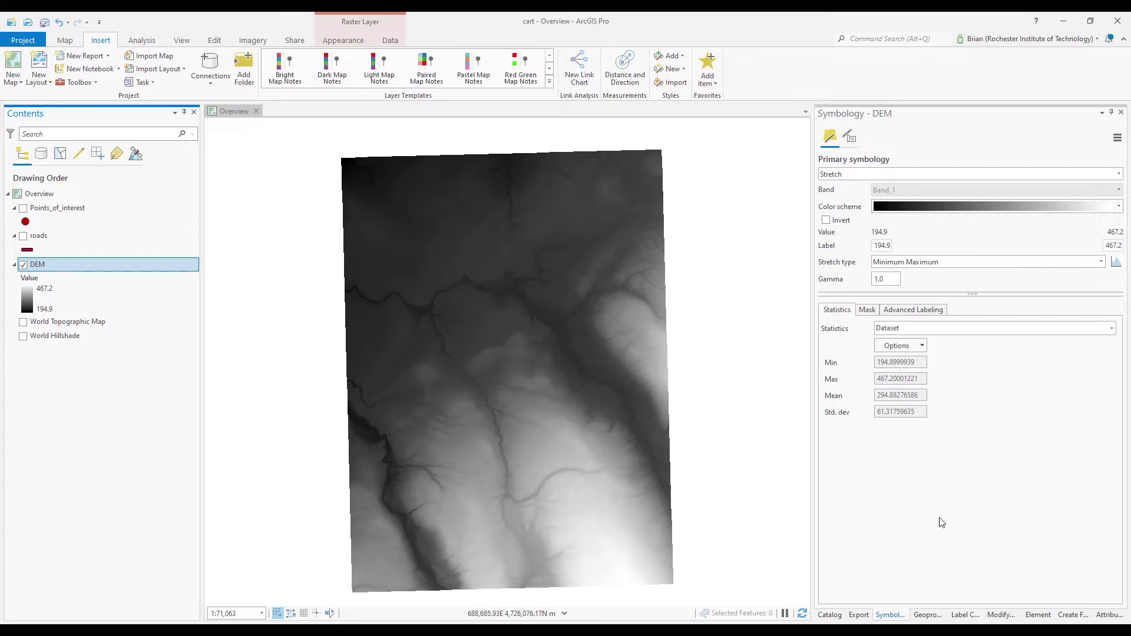
click(928, 615)
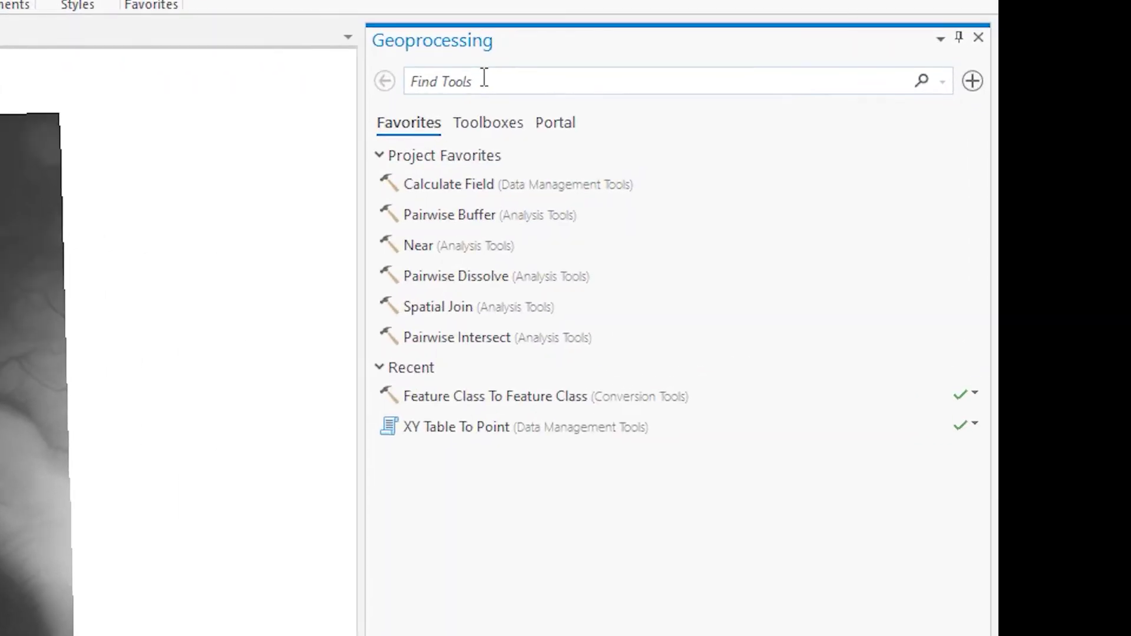
click(484, 77)
Find the Hillshade tool under Spatial Analyst > Surface with a 'hill' search
text(h)
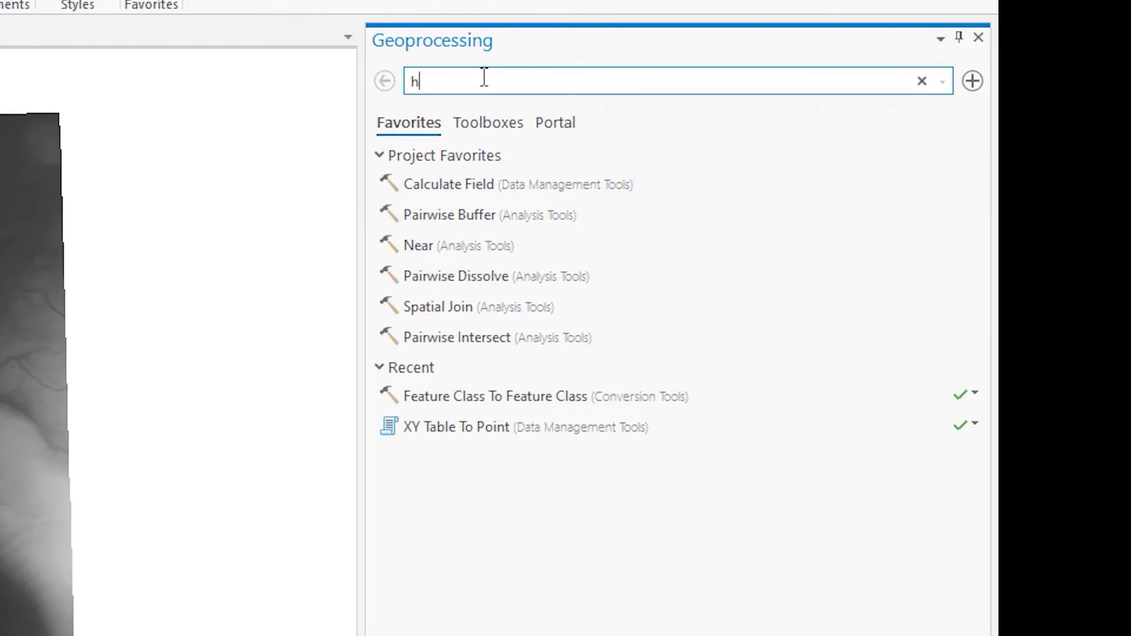
text(ill)
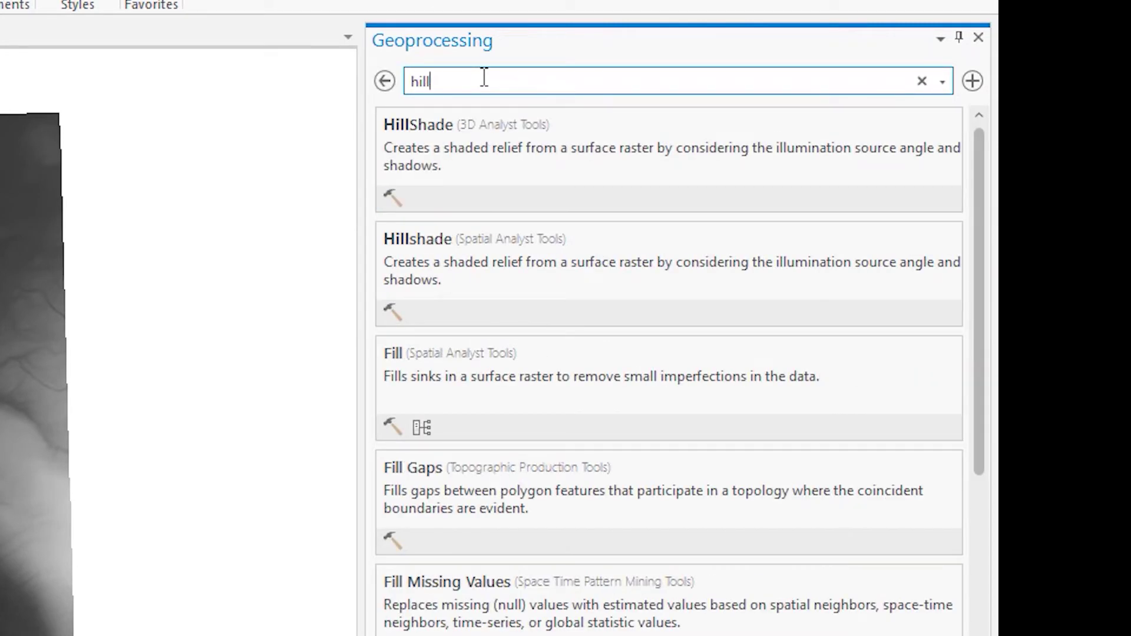
click(547, 245)
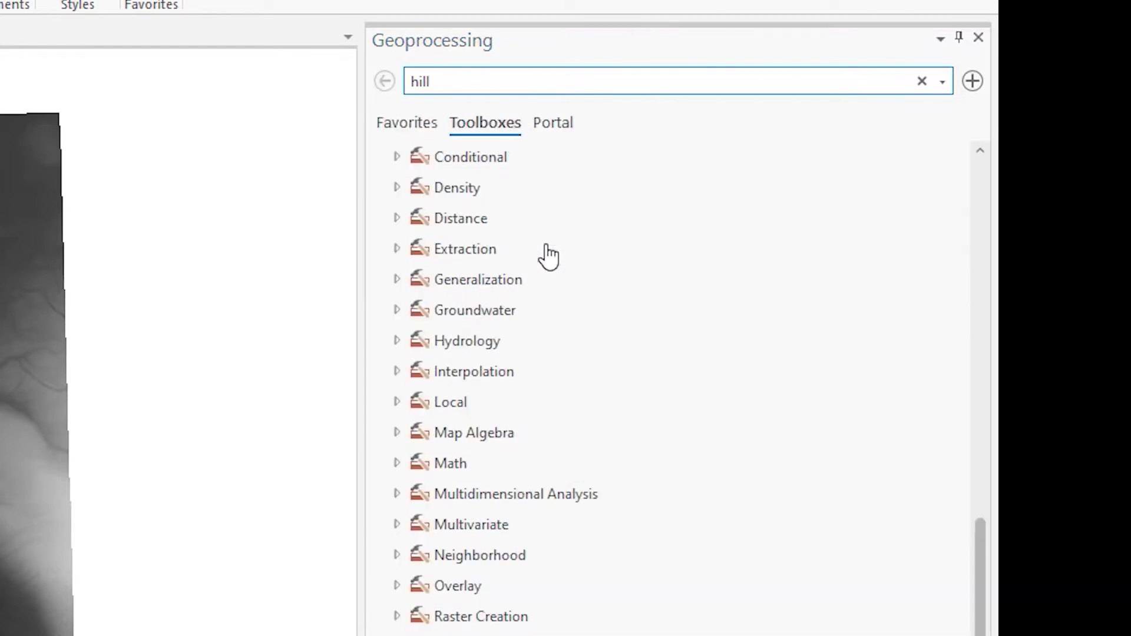
scroll(584, 289, down, 1)
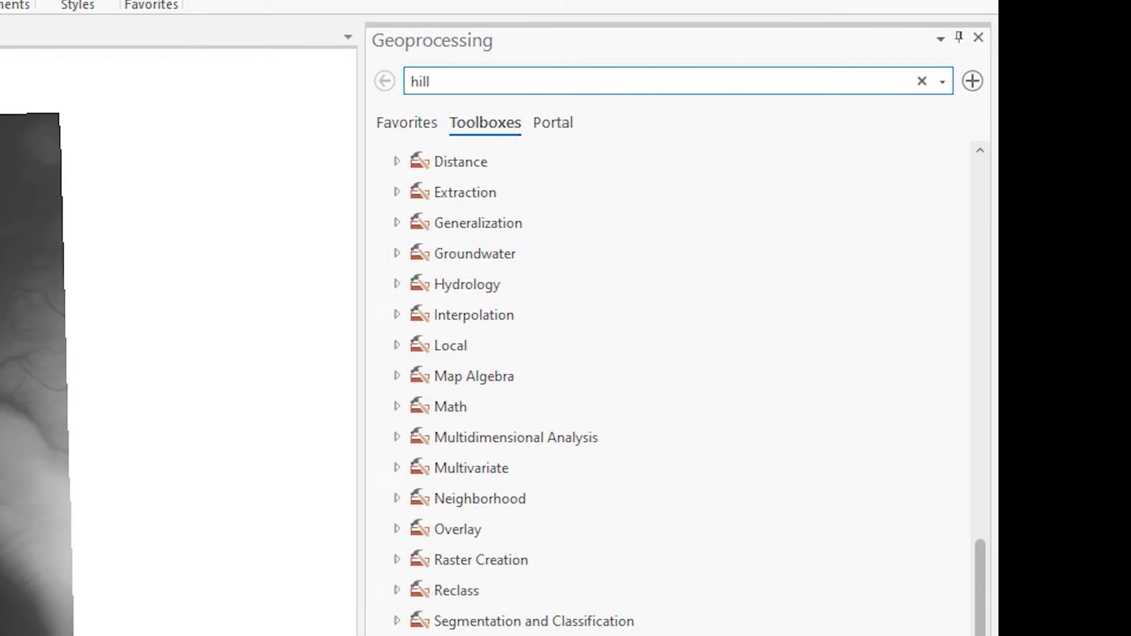
click(396, 415)
click(490, 548)
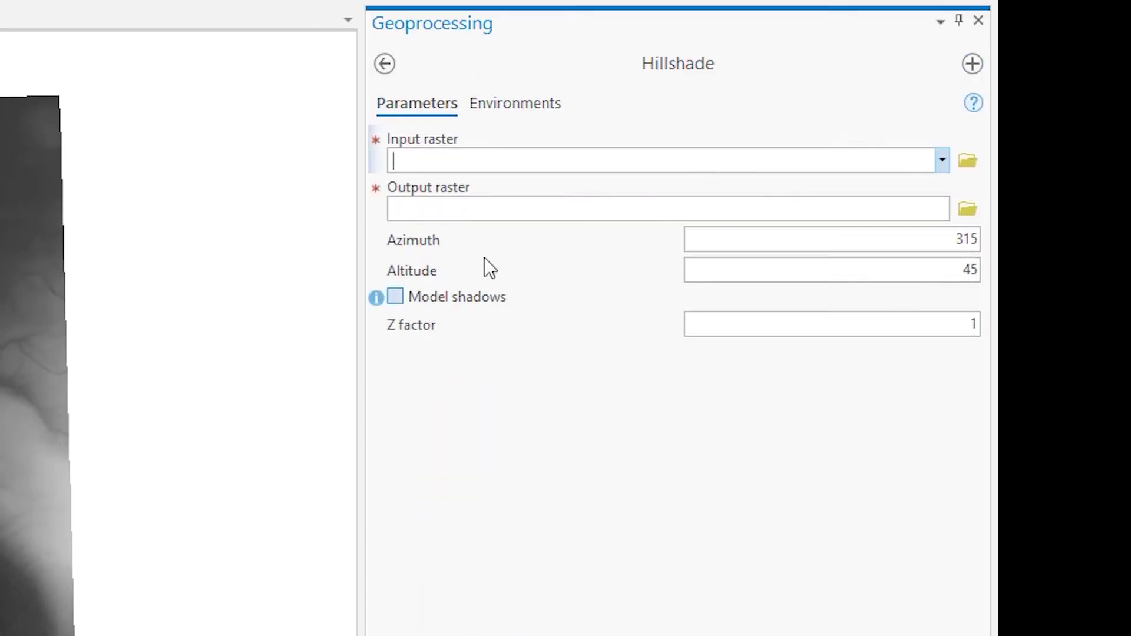
Run Hillshade on the DEM with output named hillshade, then hide the new layer
click(942, 155)
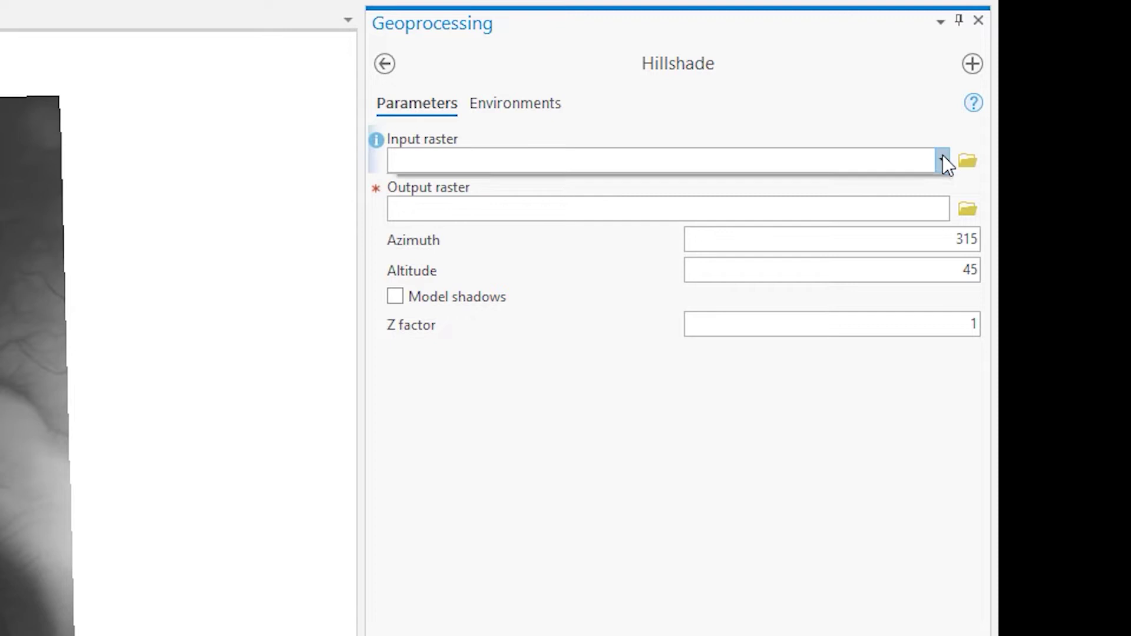
click(799, 187)
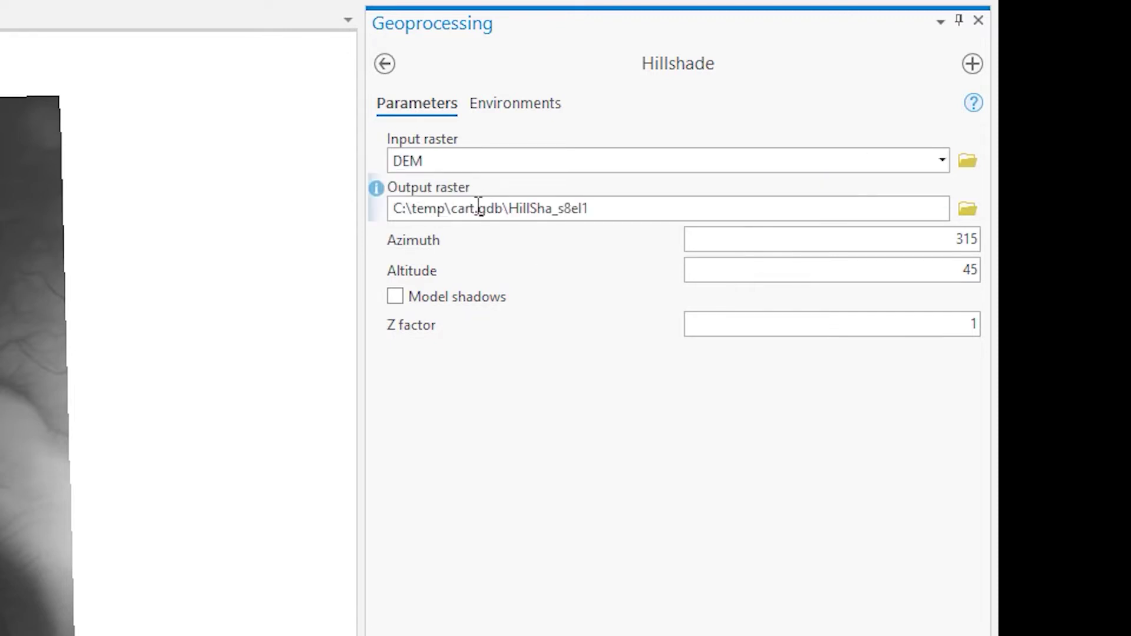
drag(589, 208, 509, 209)
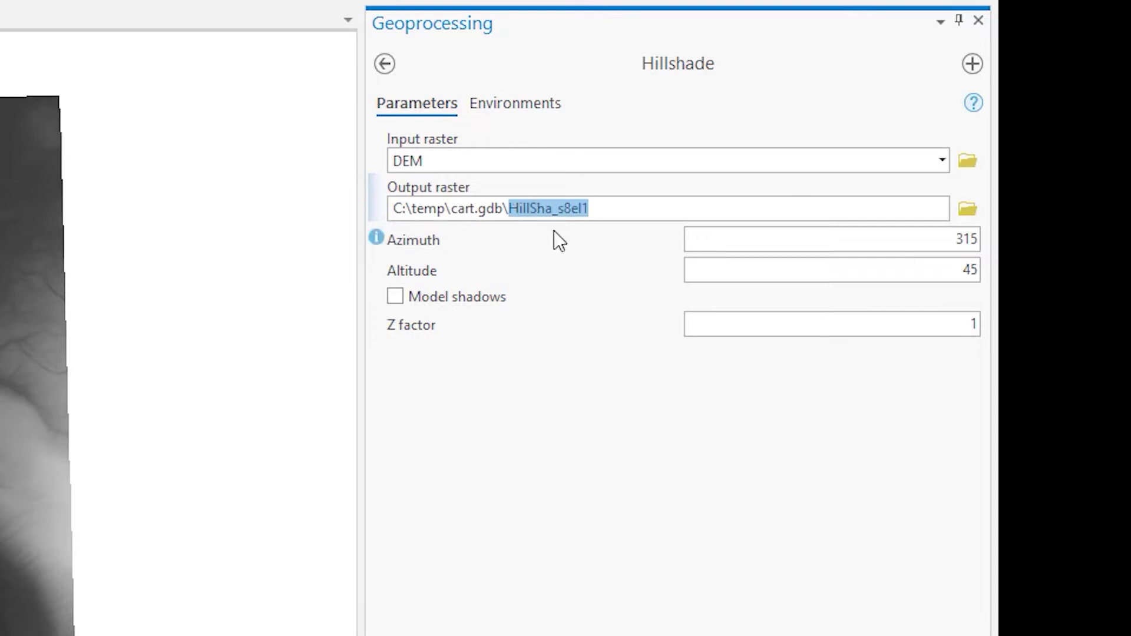
text(hillshade)
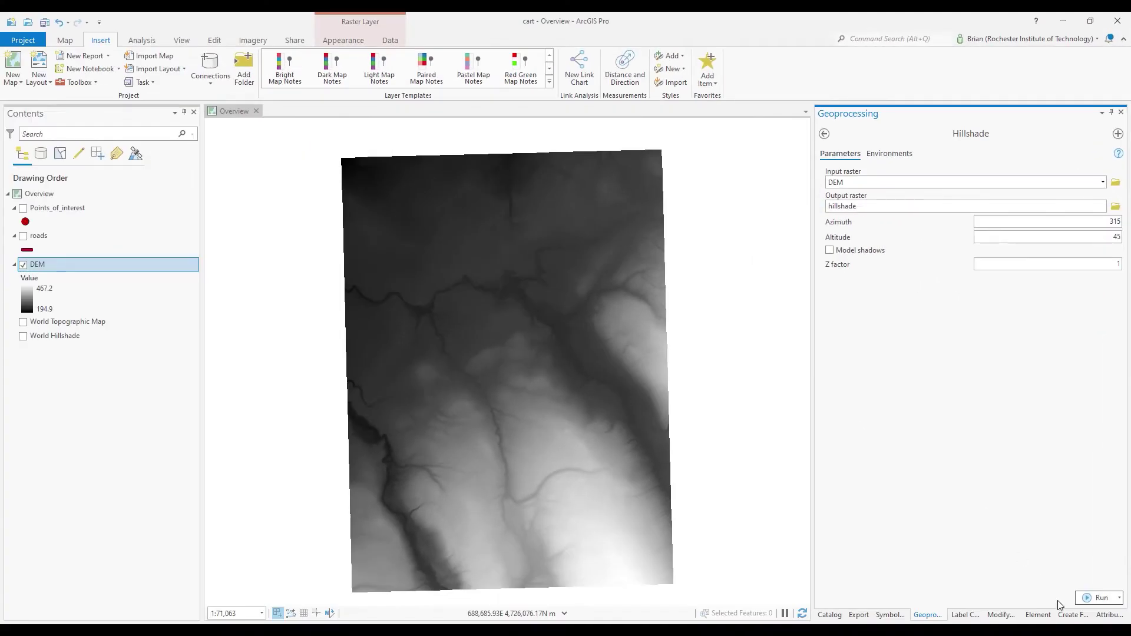
click(1098, 599)
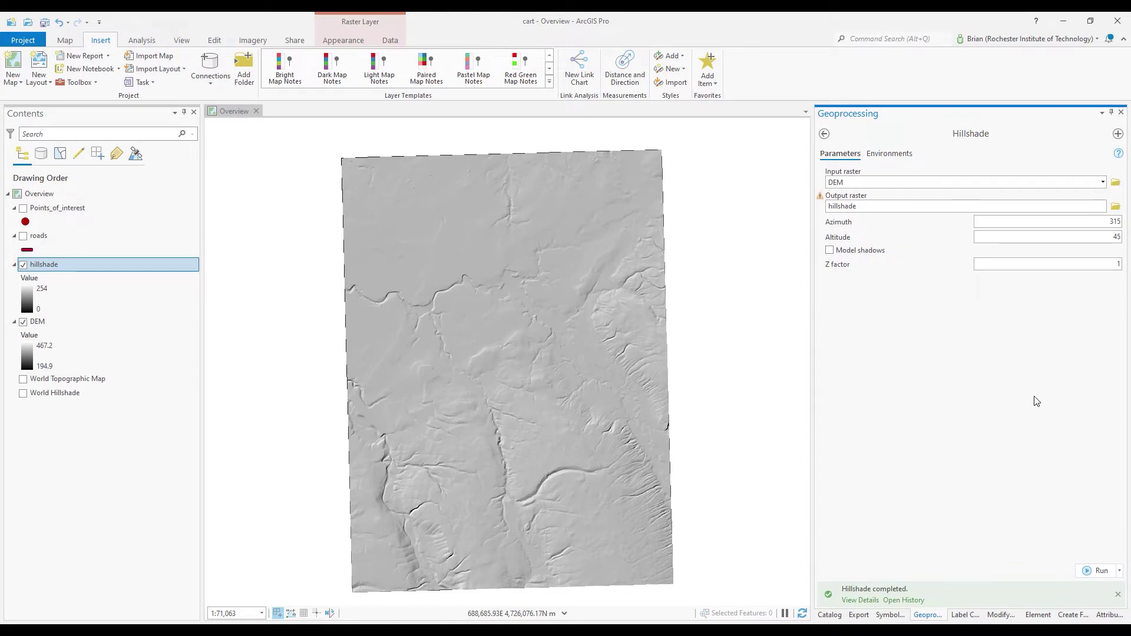
click(24, 266)
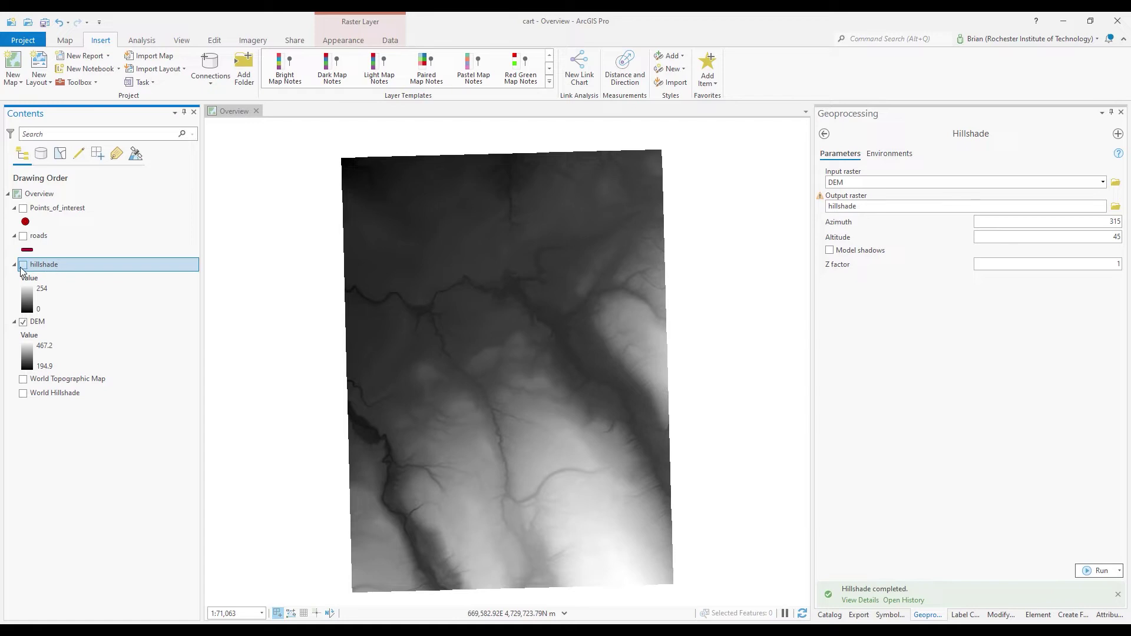
click(23, 267)
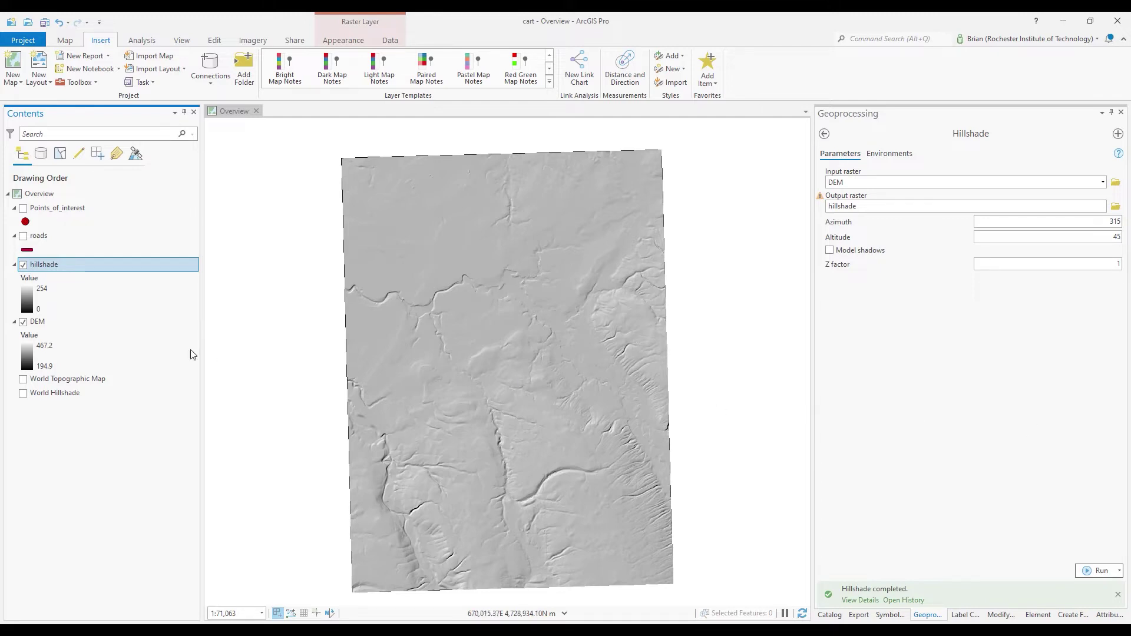
click(58, 325)
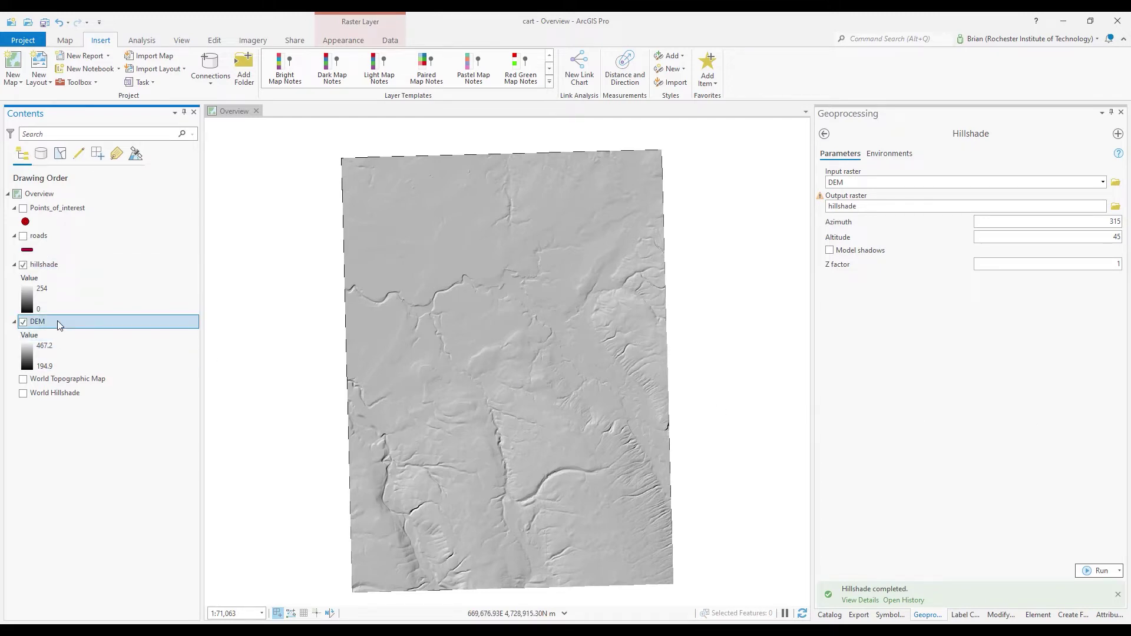
Give the DEM the pale green-yellow-tan elevation colour ramp, toggling the hillshade to compare
right_click(58, 323)
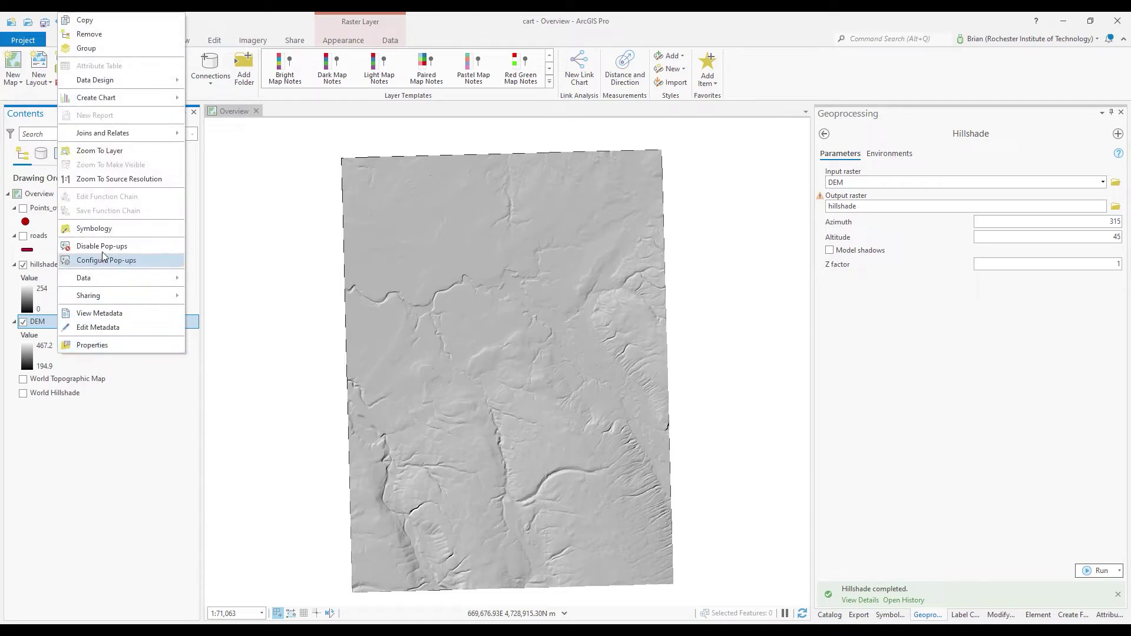
click(104, 231)
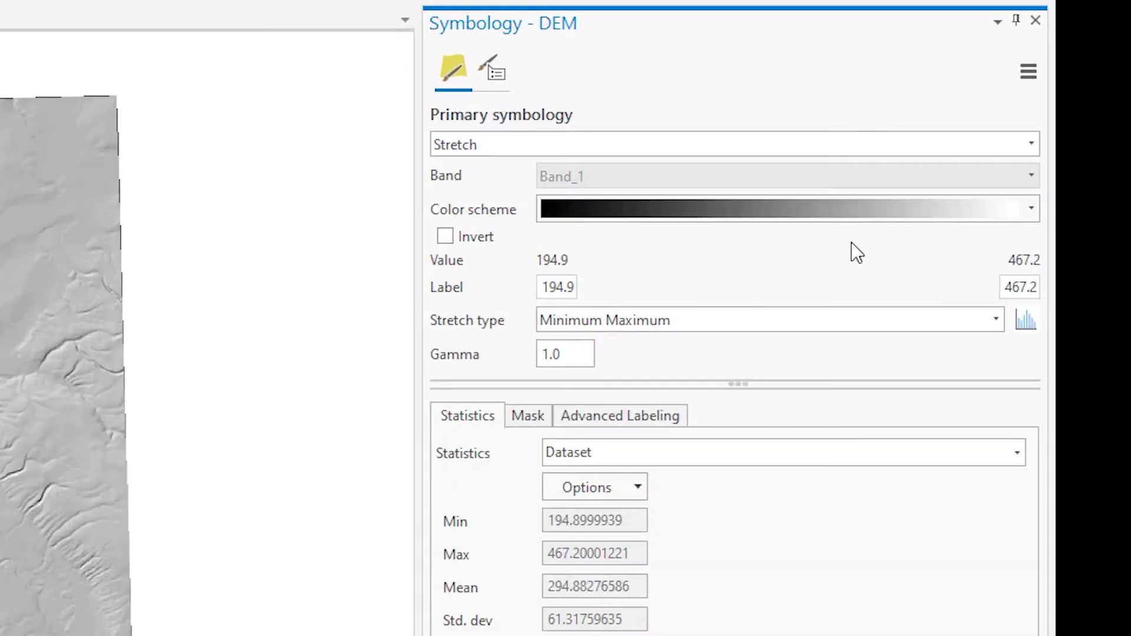
click(1030, 211)
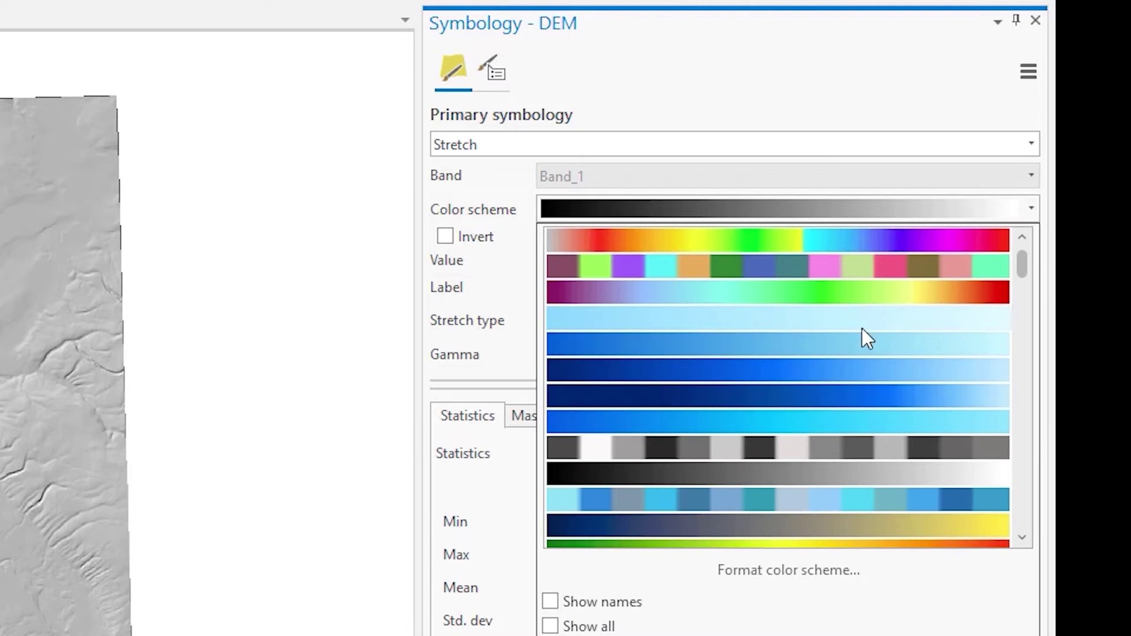
scroll(861, 328, down, 5)
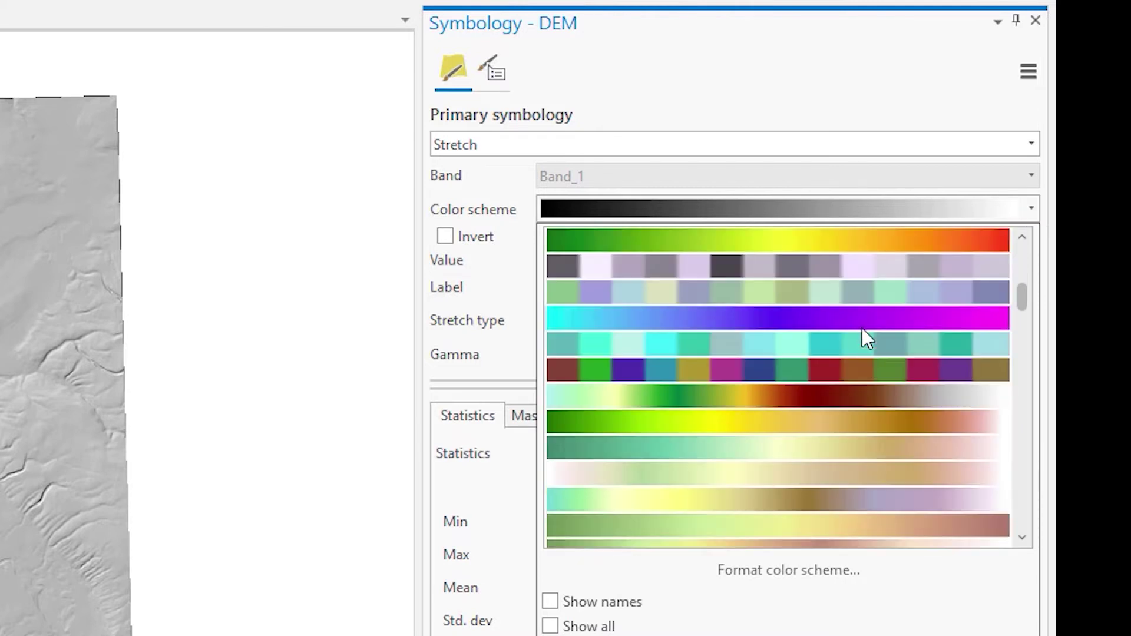
scroll(863, 330, down, 1)
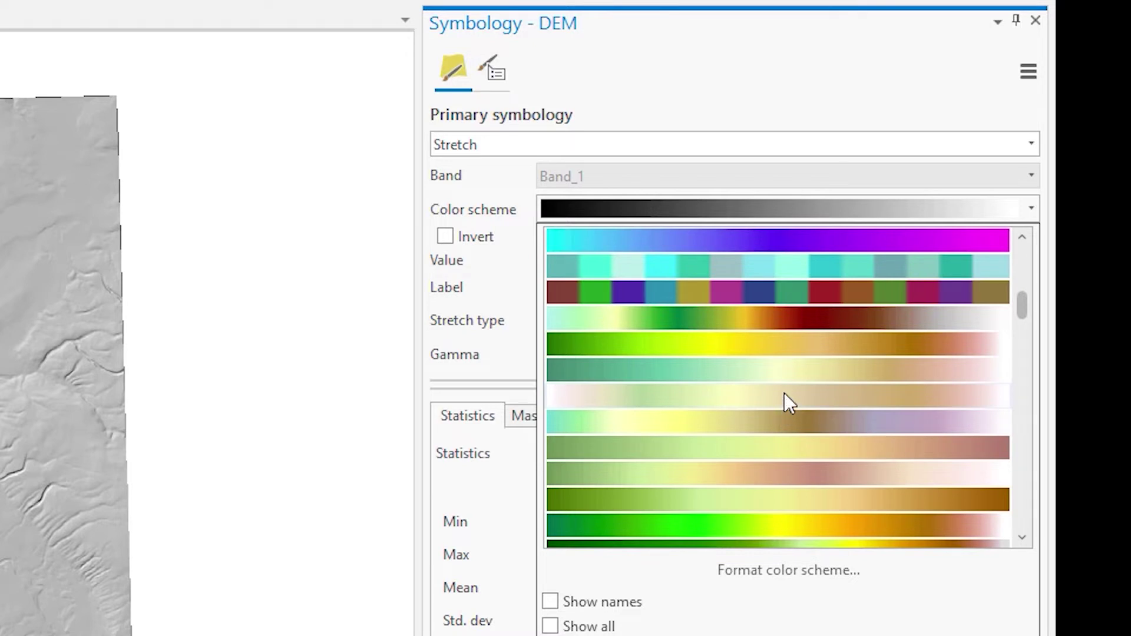
click(784, 394)
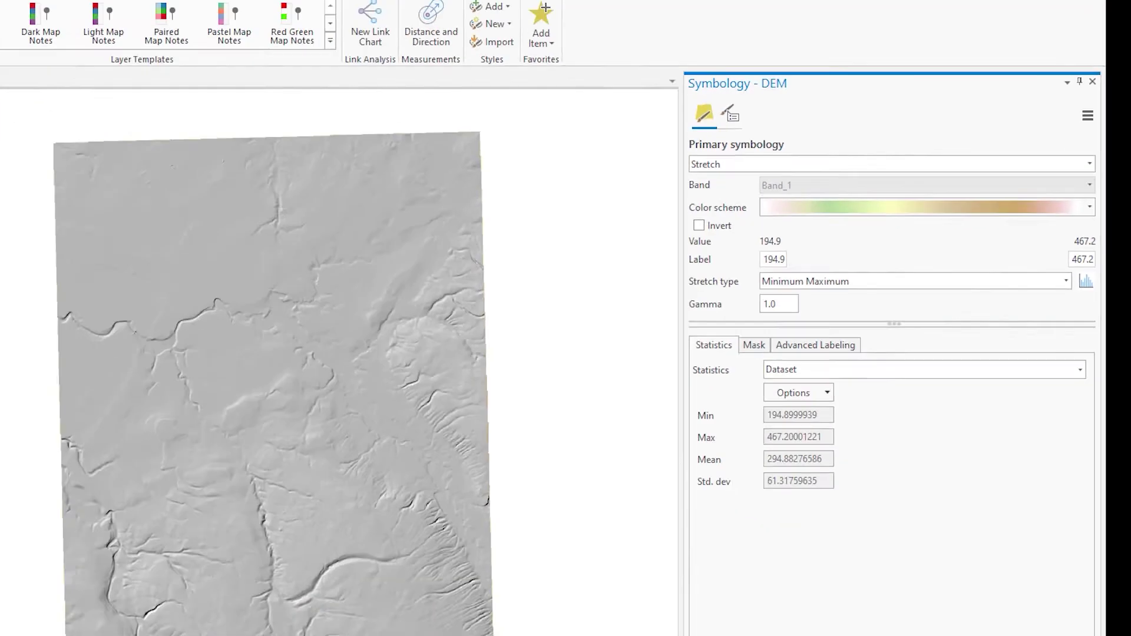
click(24, 264)
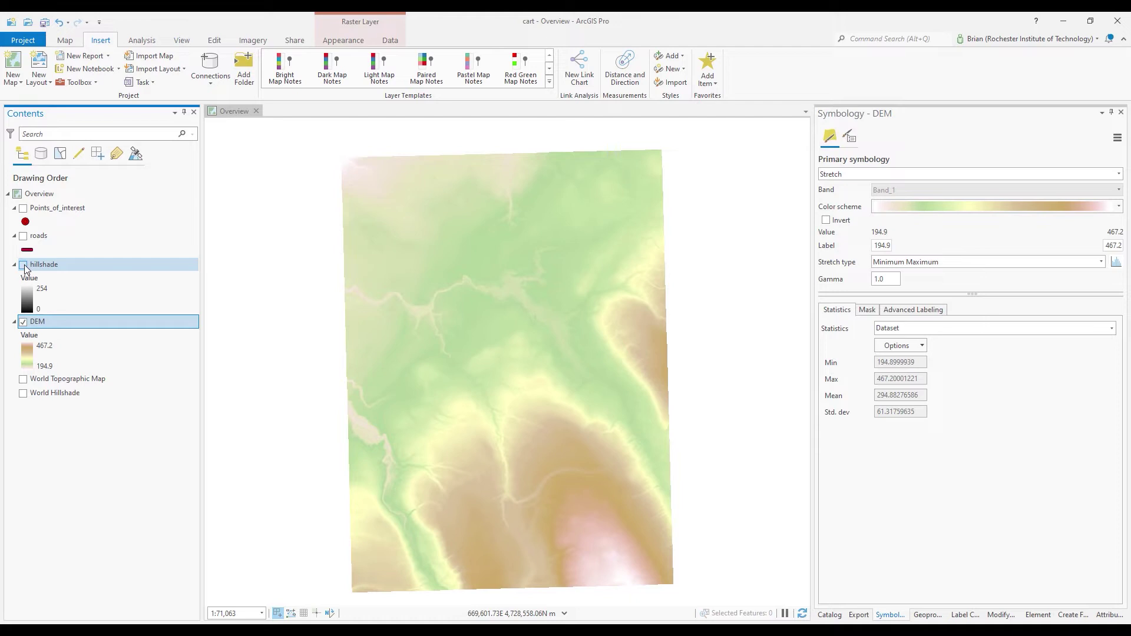
click(23, 264)
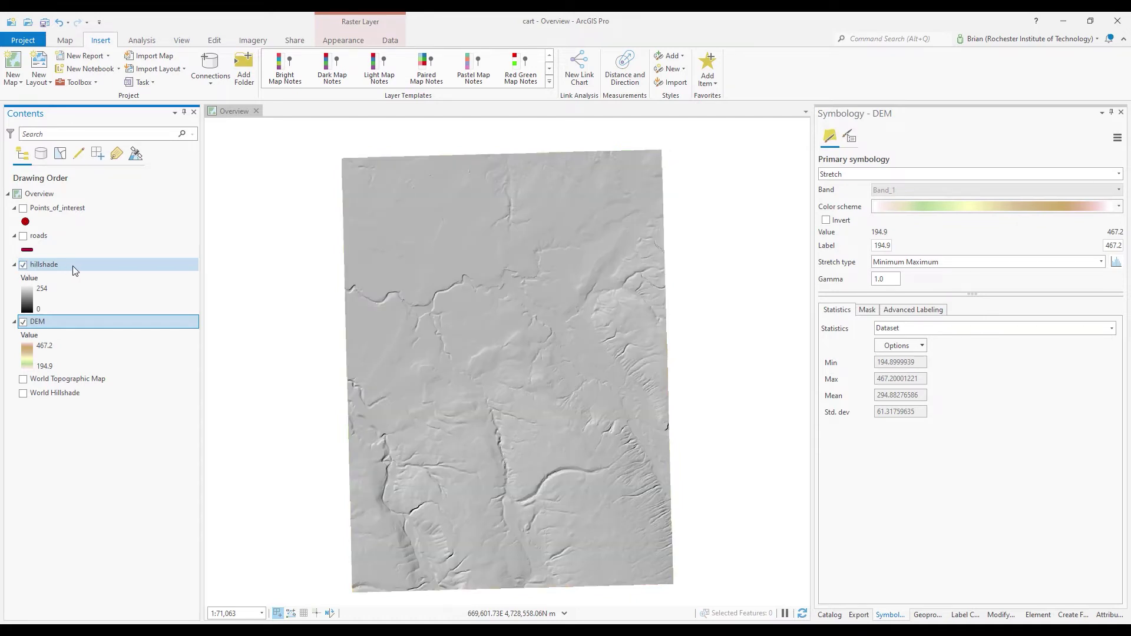
Set the hillshade layer's transparency to 45%
click(73, 267)
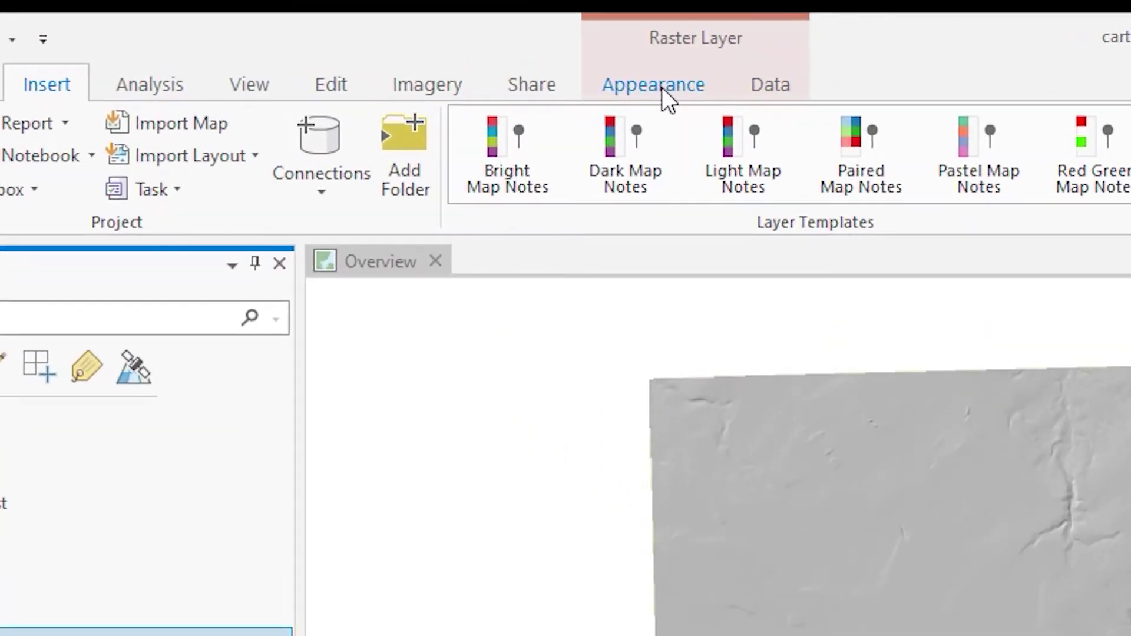
click(514, 66)
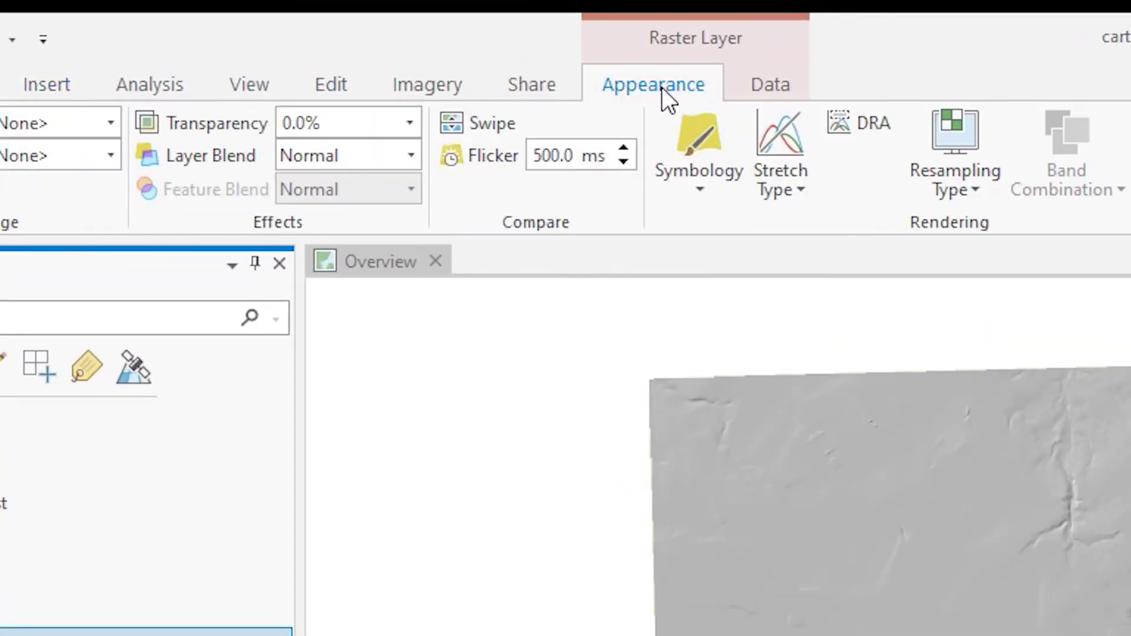
click(338, 119)
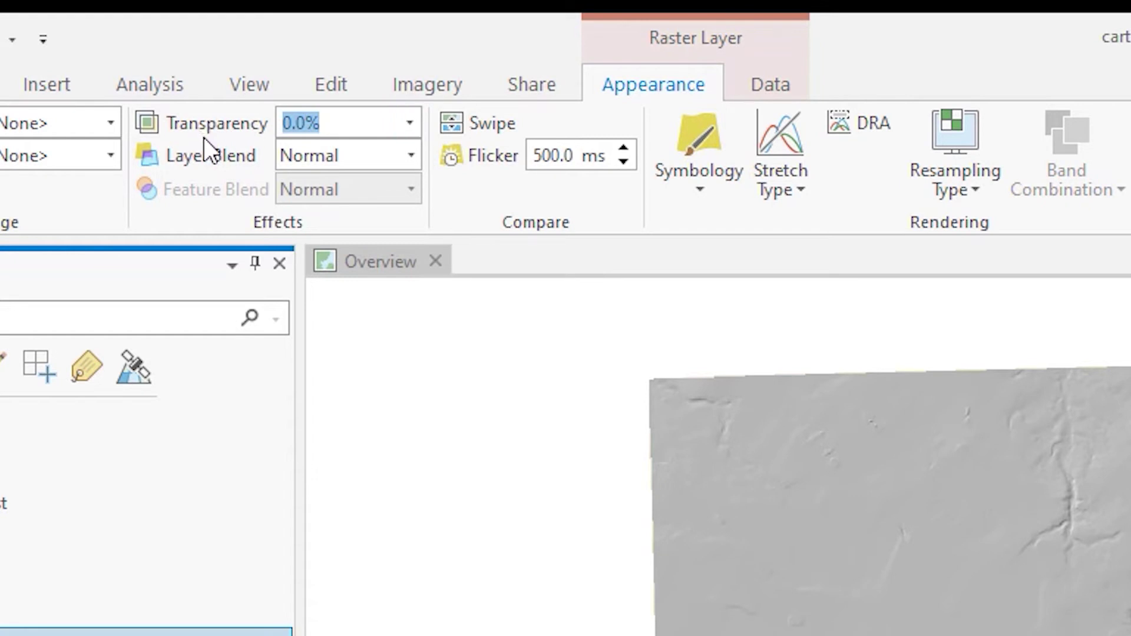
text(45)
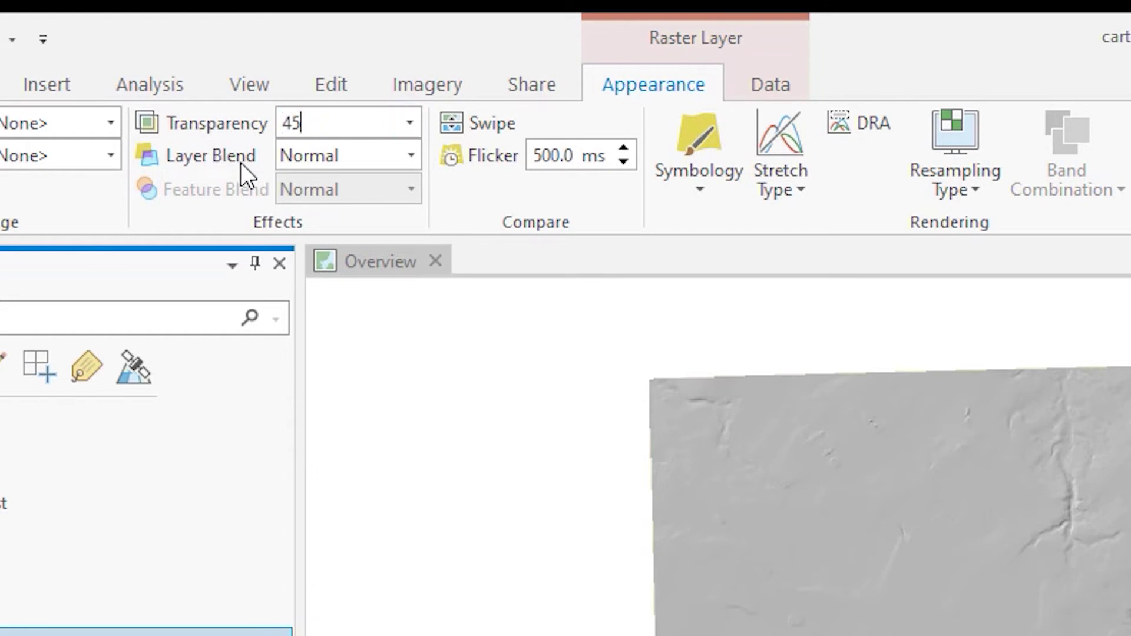
key(Return)
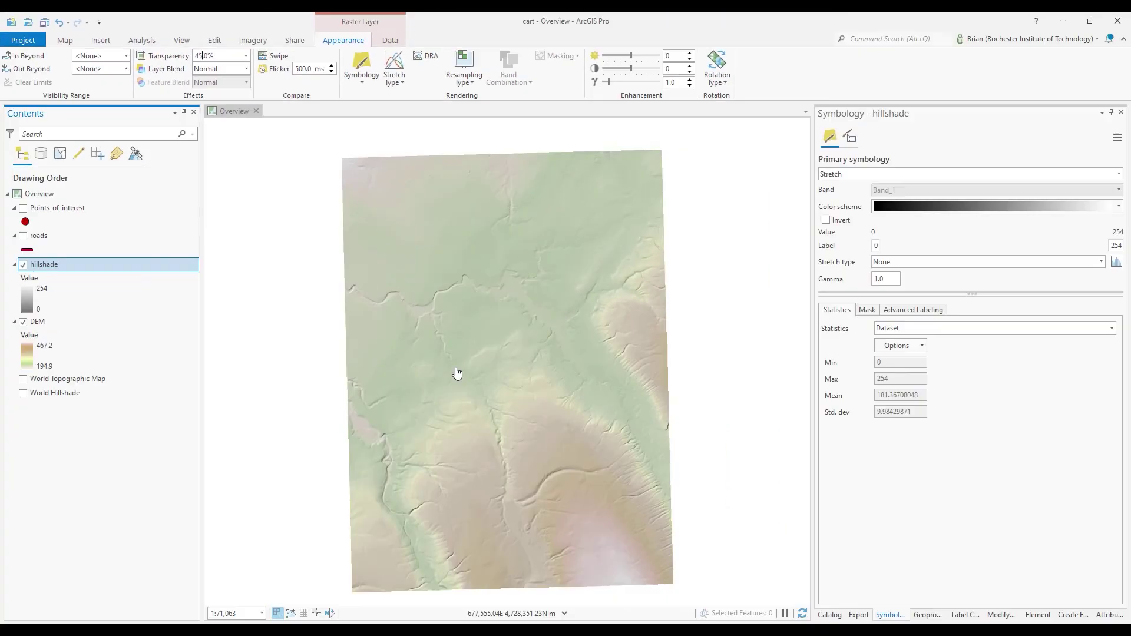
Pan and zoom across the terrain to inspect the semi-transparent hillshade over the DEM
scroll(456, 373, up, 4)
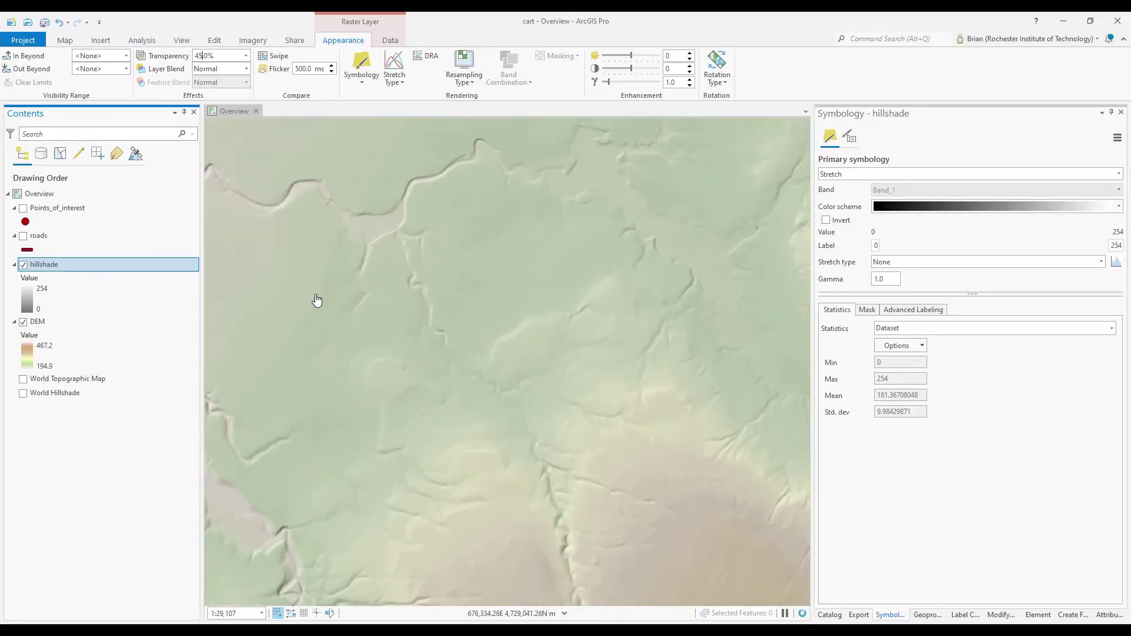
drag(504, 446, 480, 314)
key(Down)
key(Right)
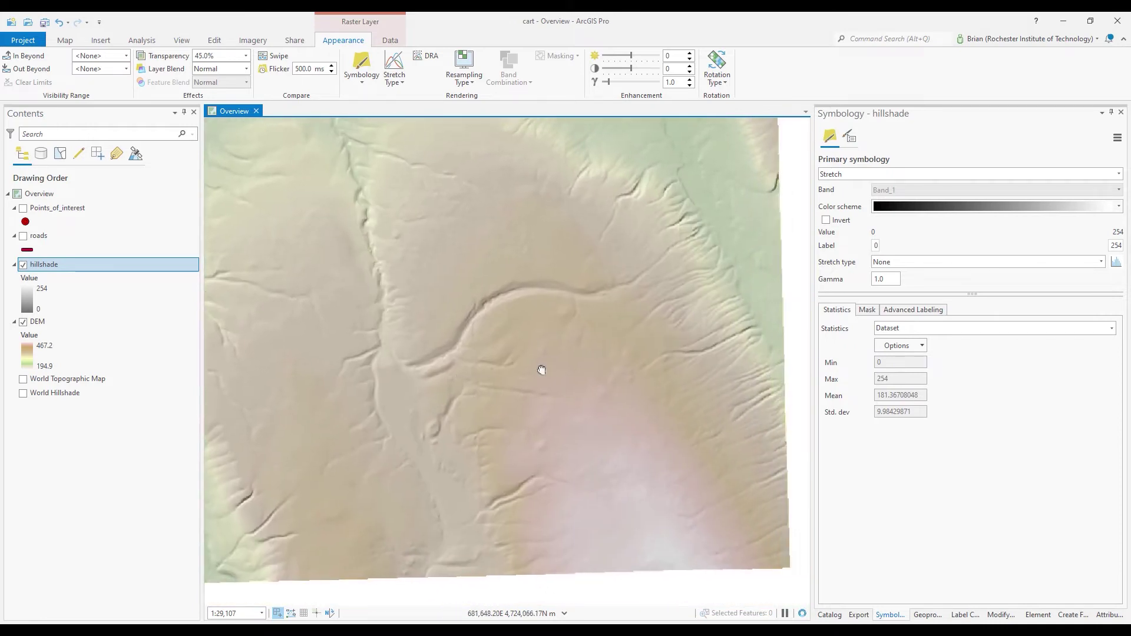
drag(628, 331, 568, 372)
drag(418, 302, 543, 341)
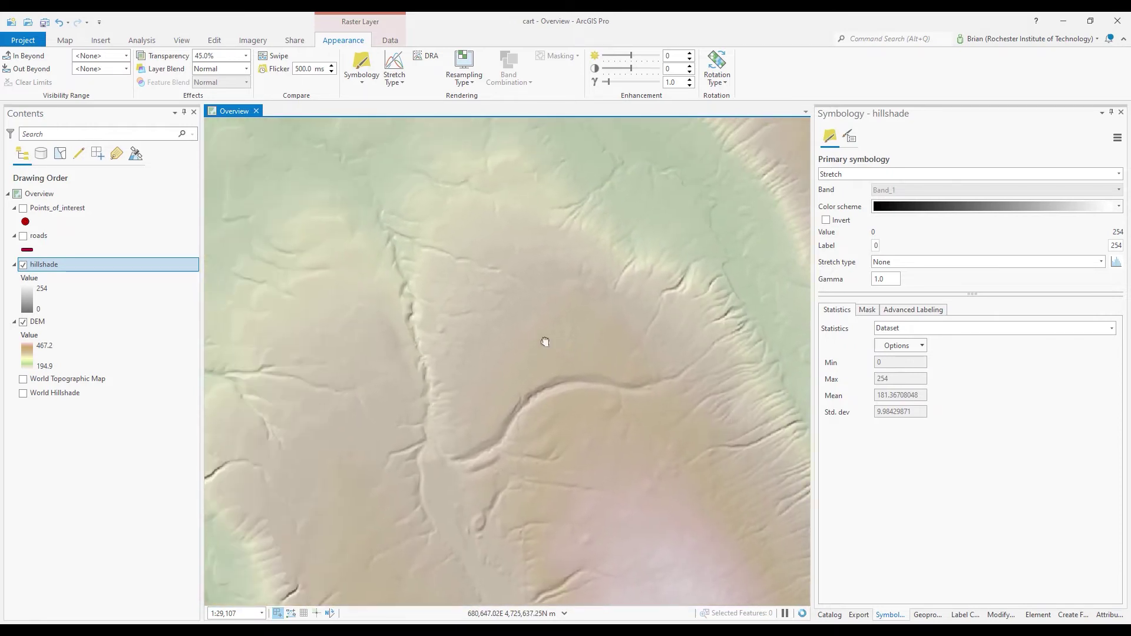
drag(391, 289, 523, 298)
drag(387, 278, 505, 298)
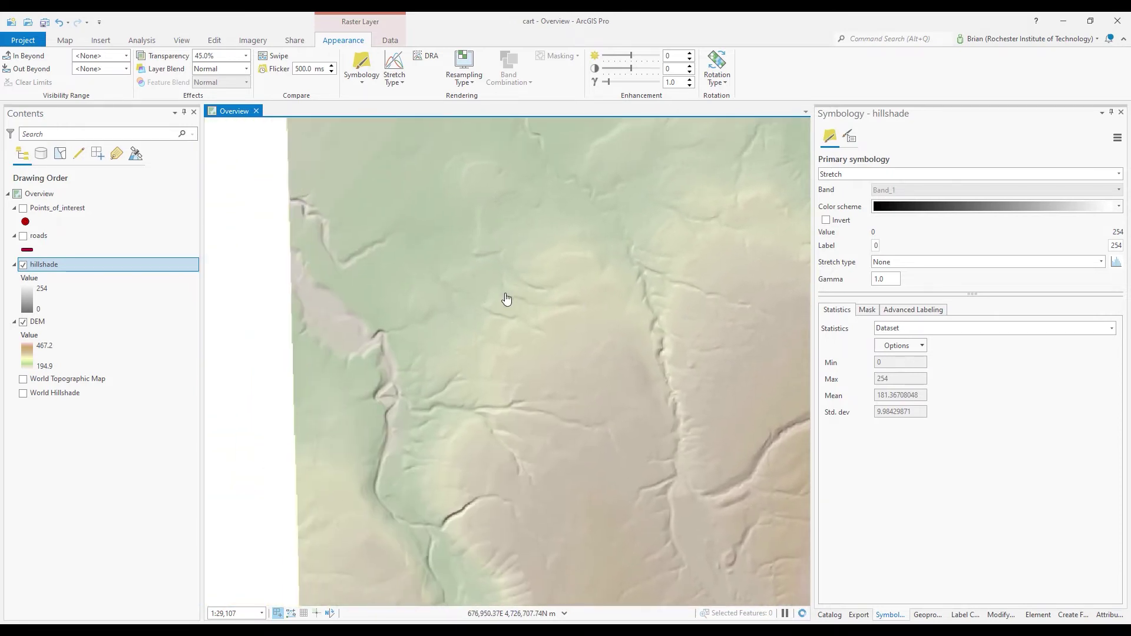
scroll(506, 298, down, 3)
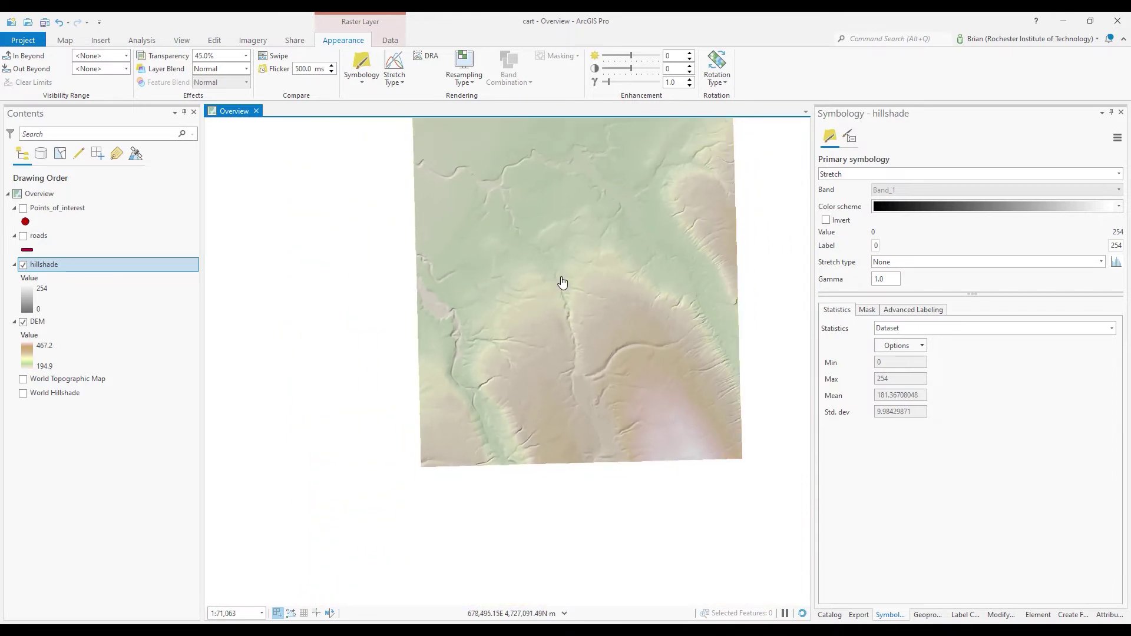
drag(561, 283, 473, 347)
scroll(495, 371, up, 3)
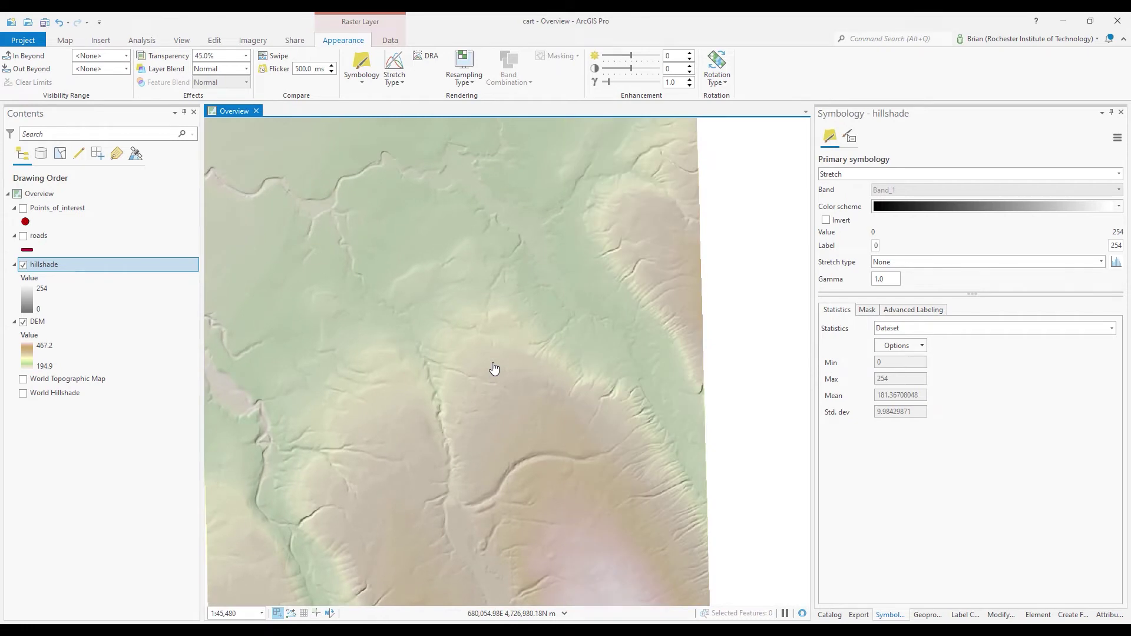
scroll(495, 353, down, 2)
scroll(495, 353, down, 2)
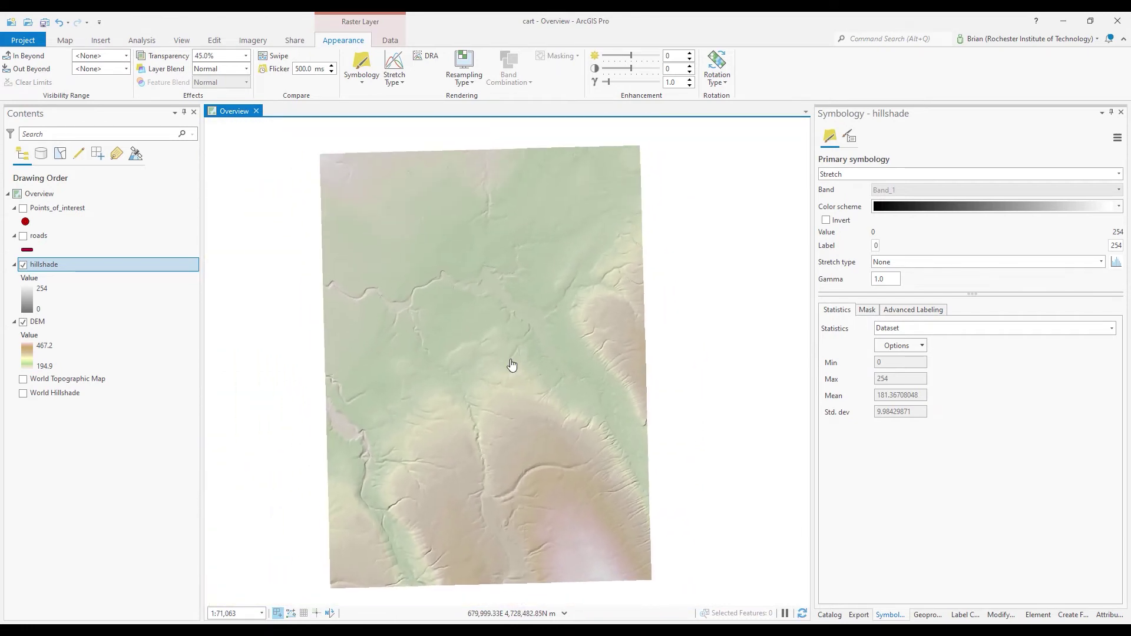
Compare the map with the Layout.pdf reference in Acrobat, then return to ArcGIS Pro
click(404, 631)
scroll(634, 268, down, 5)
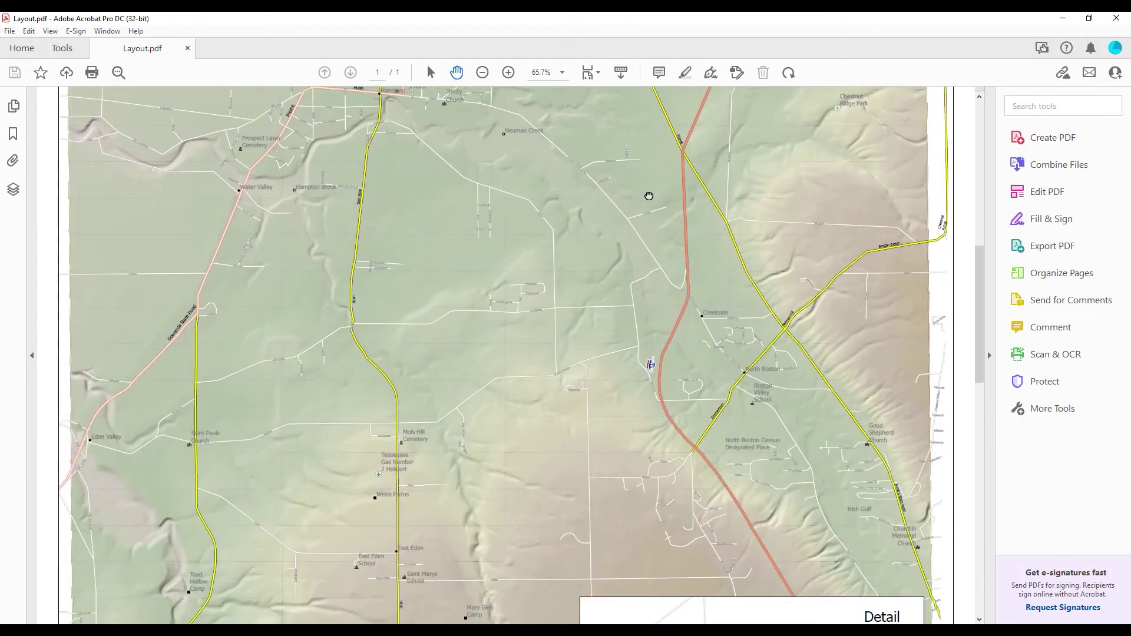
scroll(379, 305, down, 4)
scroll(539, 554, up, 10)
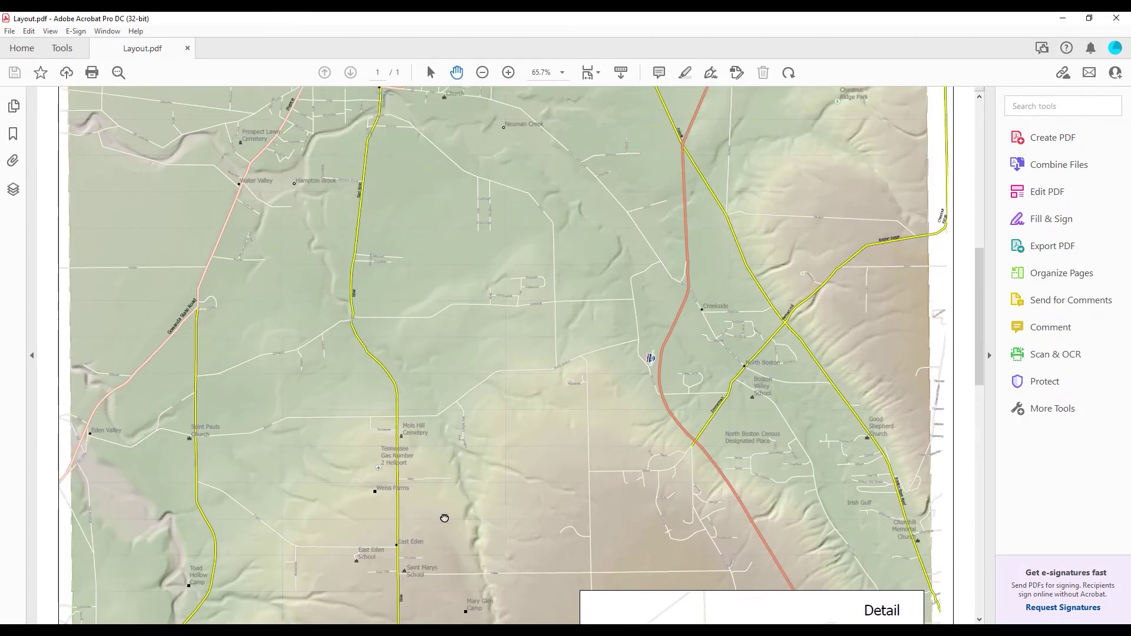
click(1063, 18)
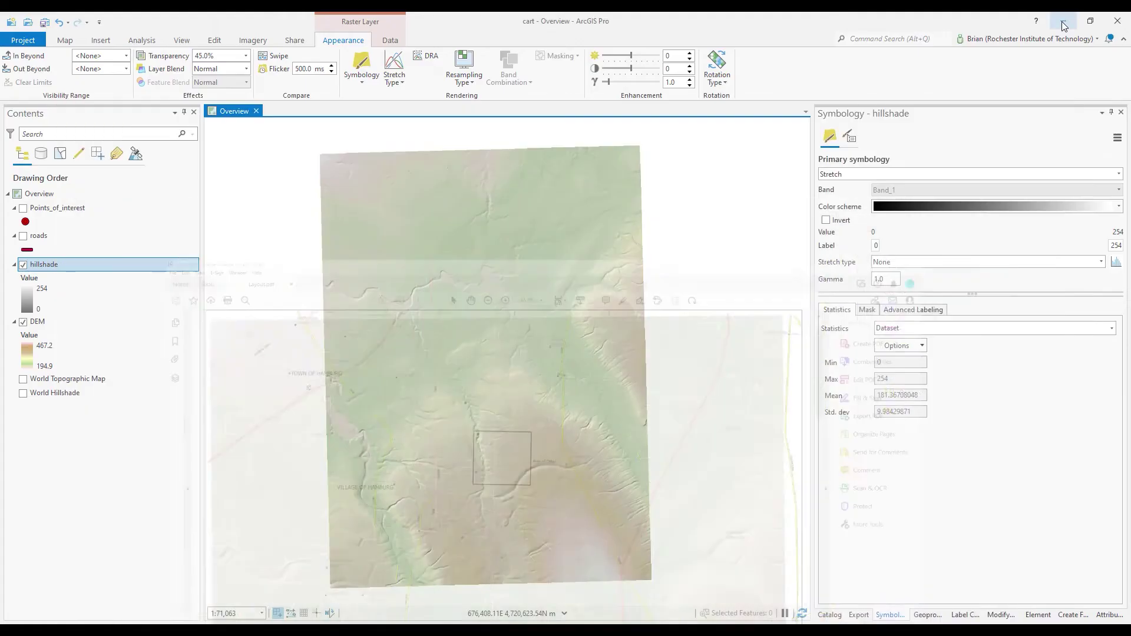
Save the project, then turn on and select the Points_of_interest layer
click(44, 22)
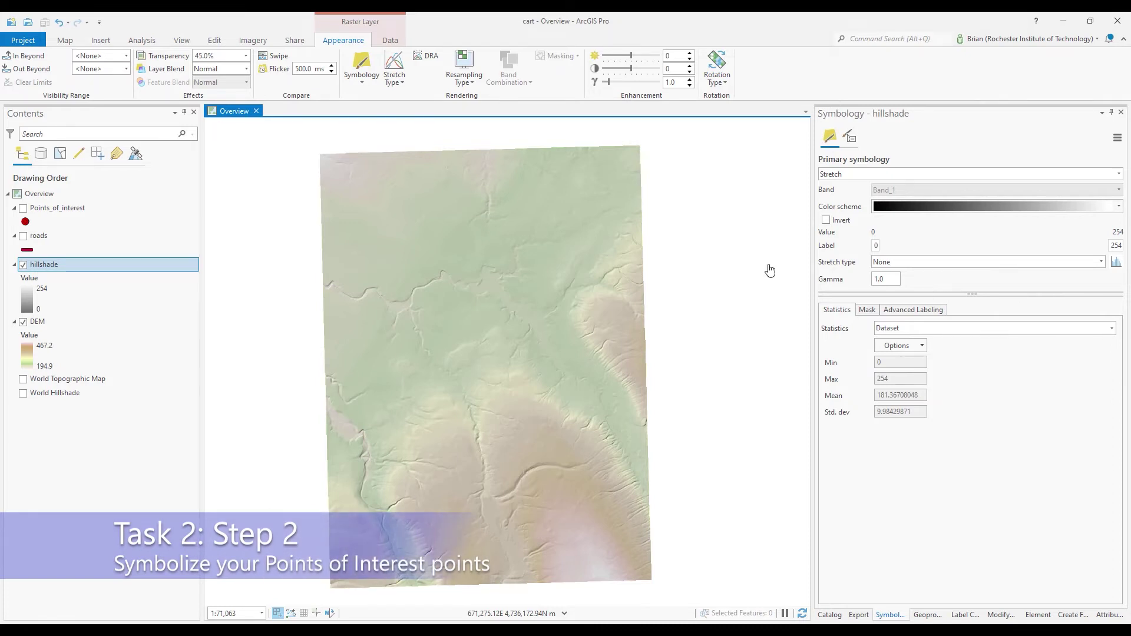
click(23, 209)
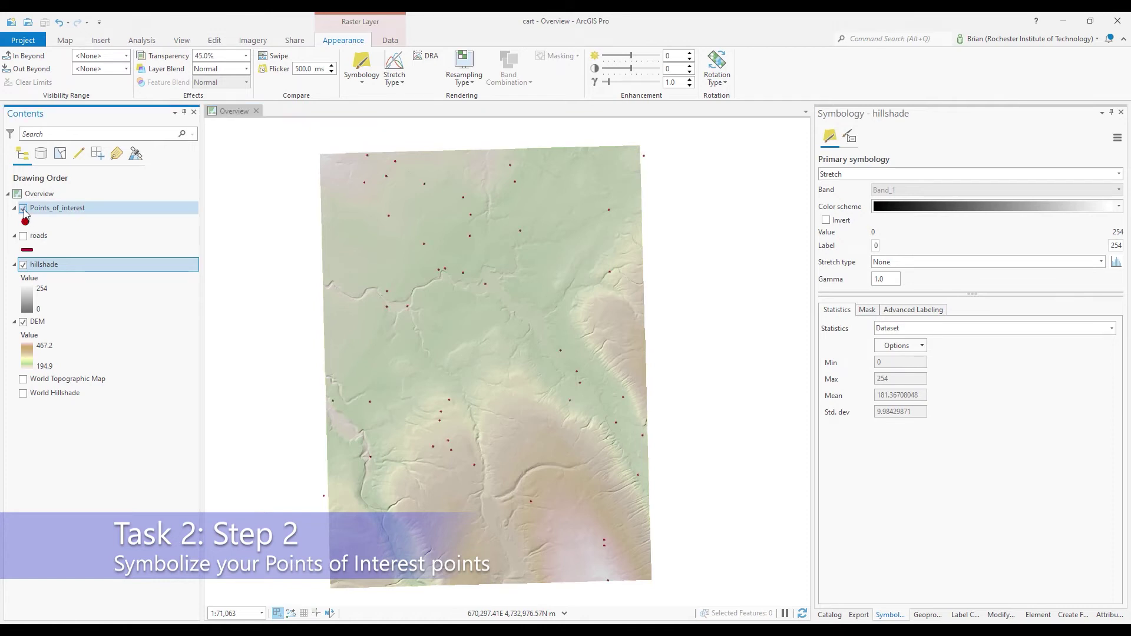
click(68, 210)
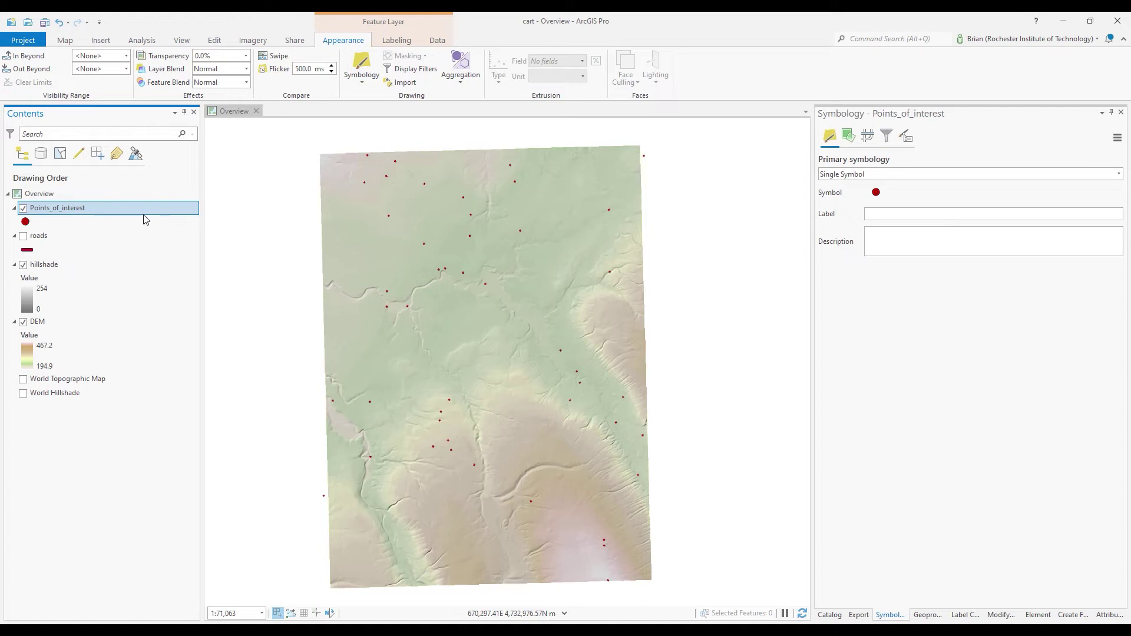
Open the Points_of_interest attribute table, review its FEATURE_CLASS values, and enlarge the map above it
right_click(103, 208)
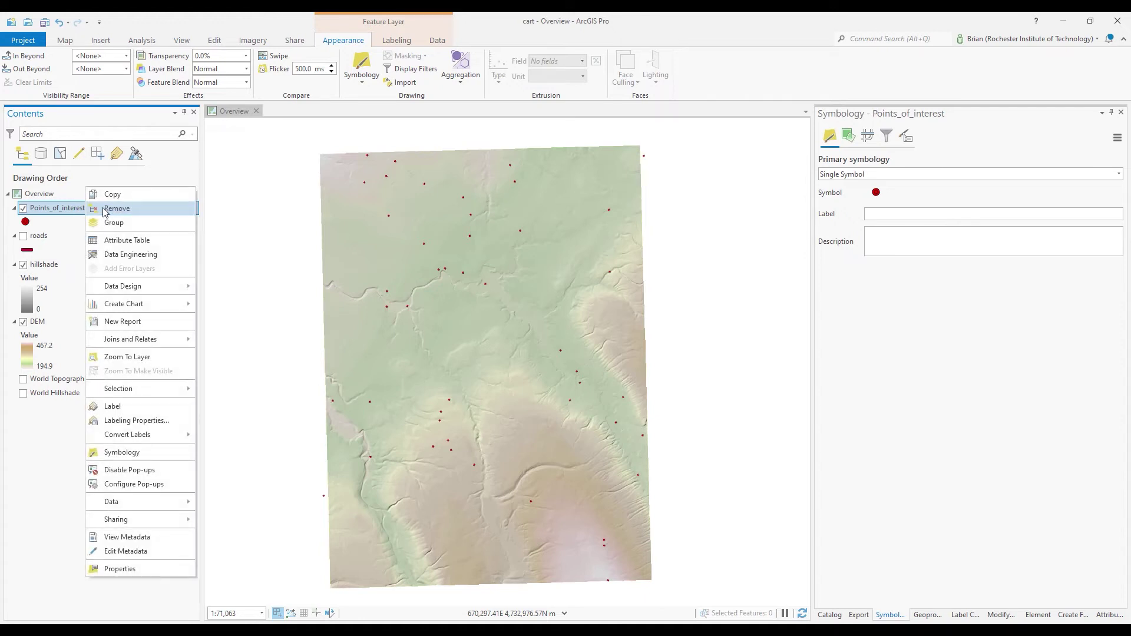
click(160, 242)
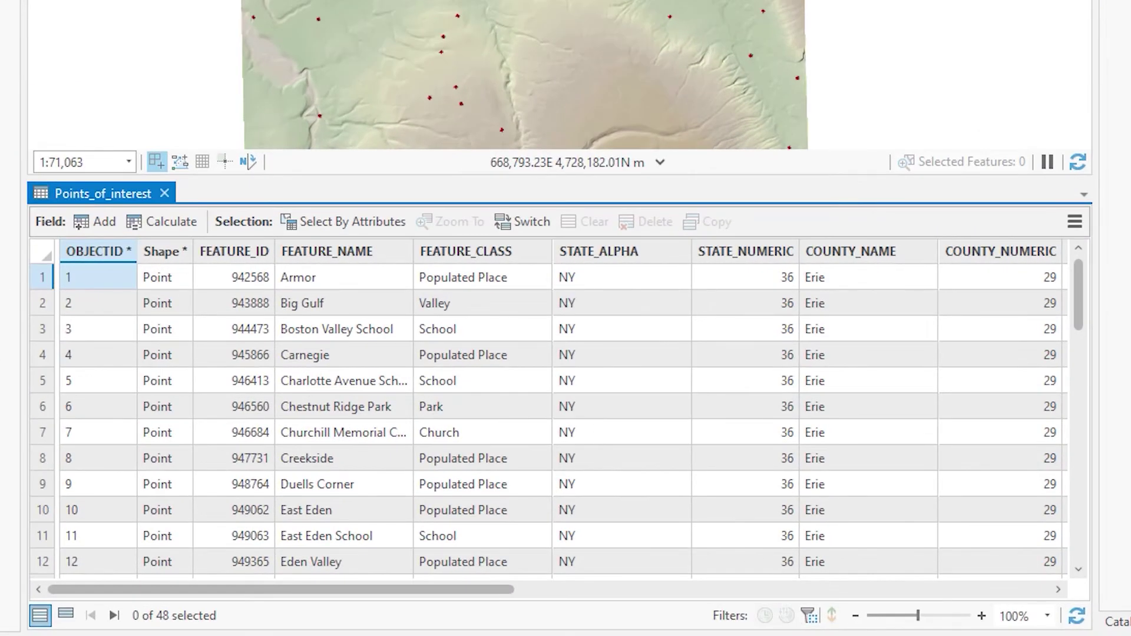
mouse_move(504, 263)
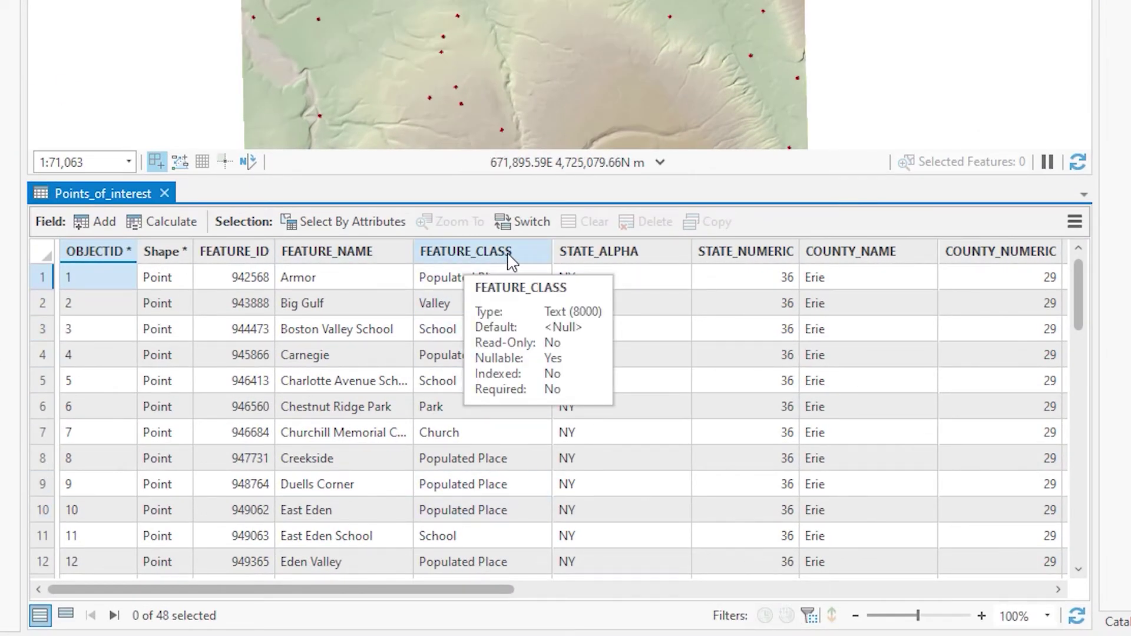
click(508, 256)
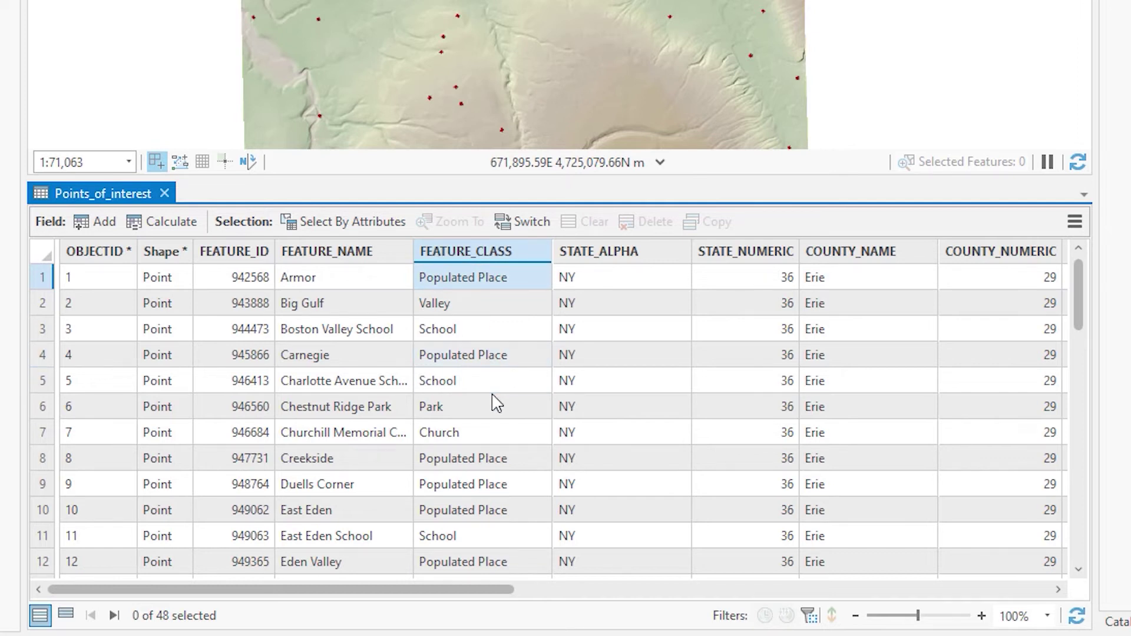
scroll(494, 404, down, 4)
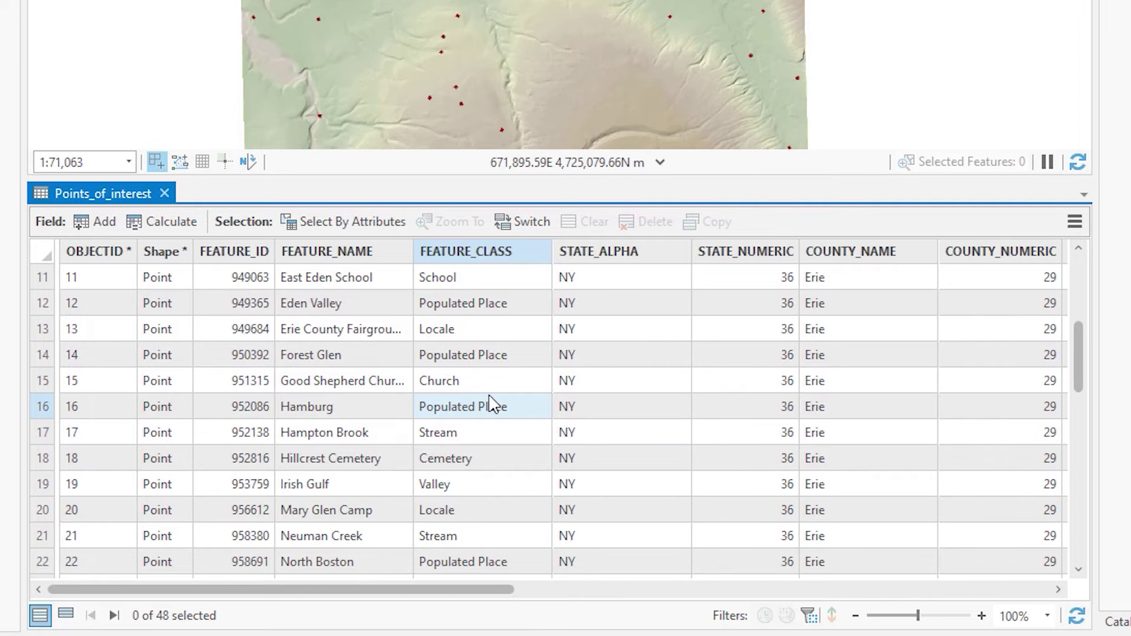
scroll(493, 403, down, 1)
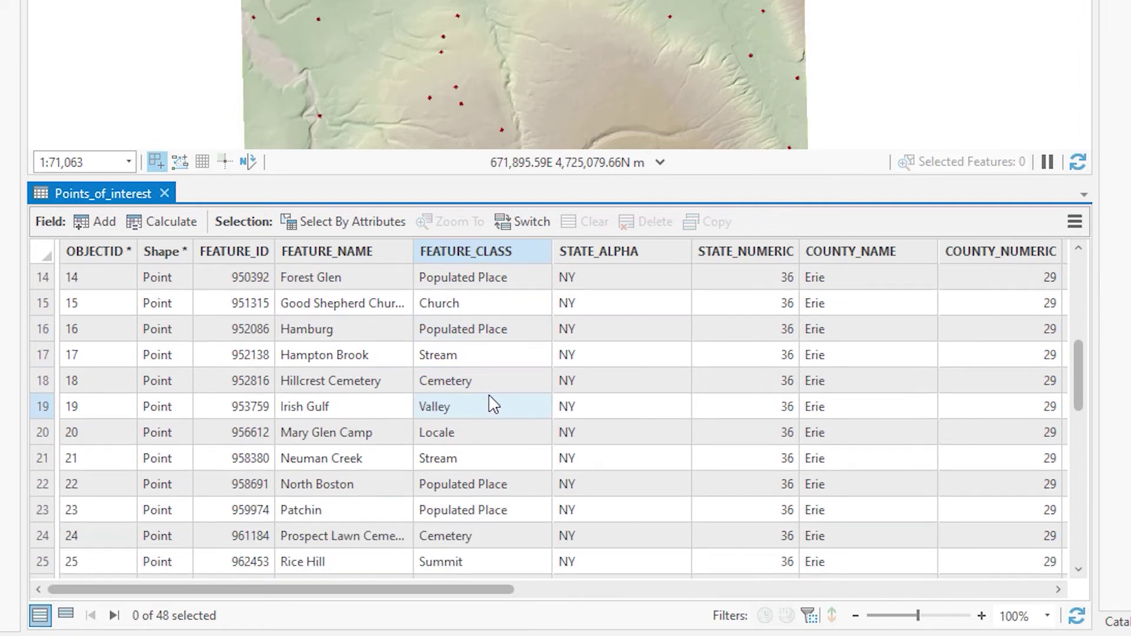
scroll(494, 404, up, 5)
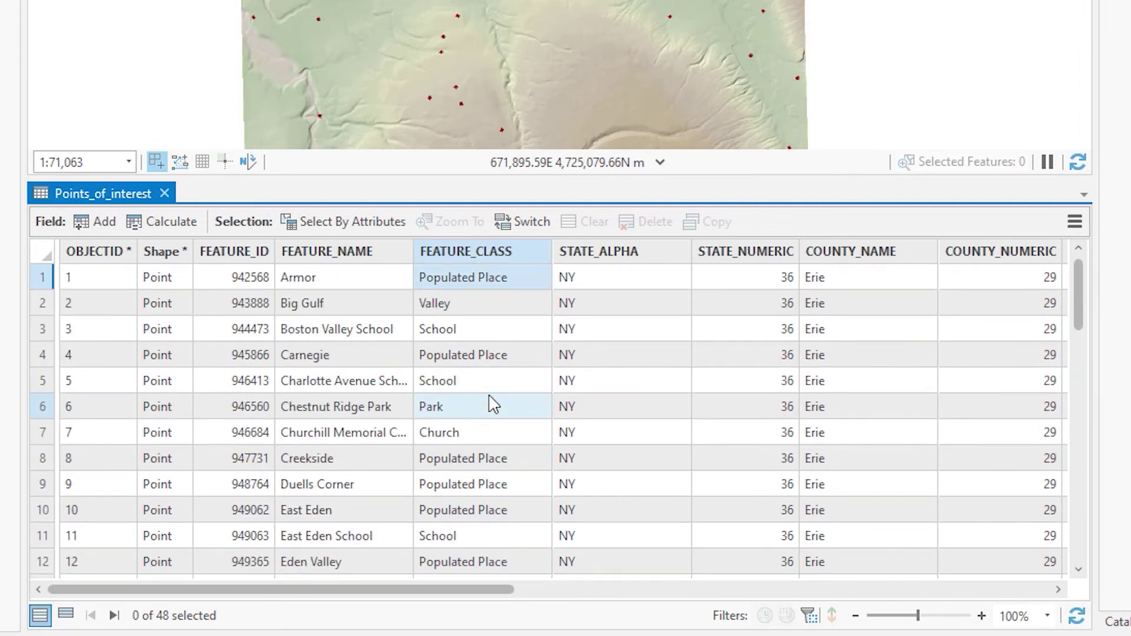
drag(457, 175, 482, 414)
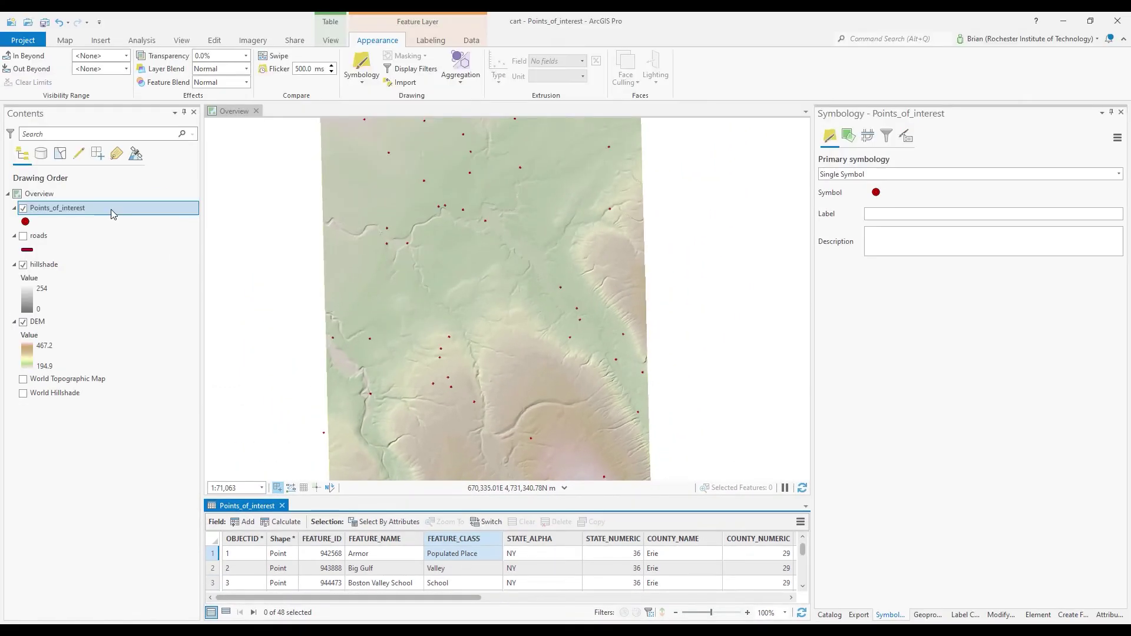
click(103, 211)
Set Points_of_interest symbology to Unique Values classified on the FEATURE_CLASS field
right_click(103, 211)
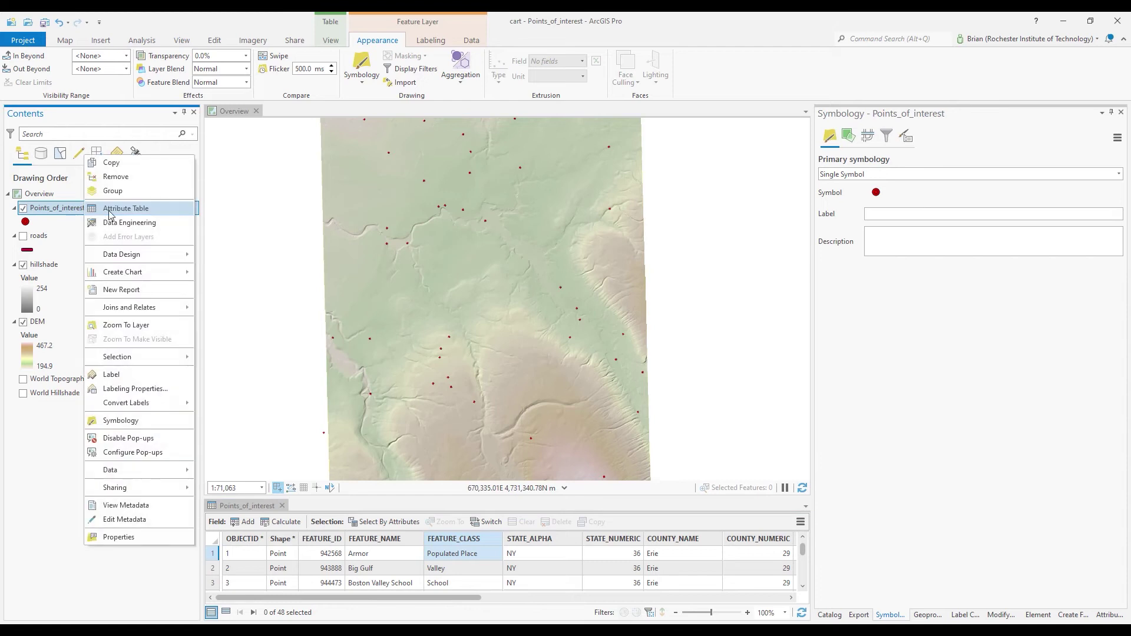
click(160, 424)
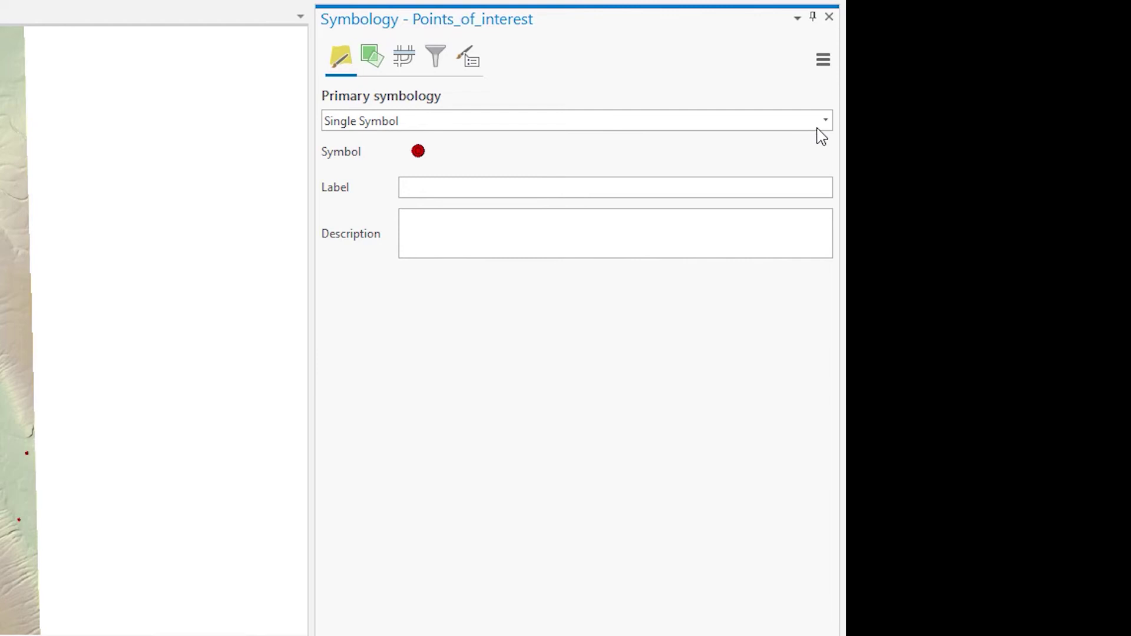
click(826, 123)
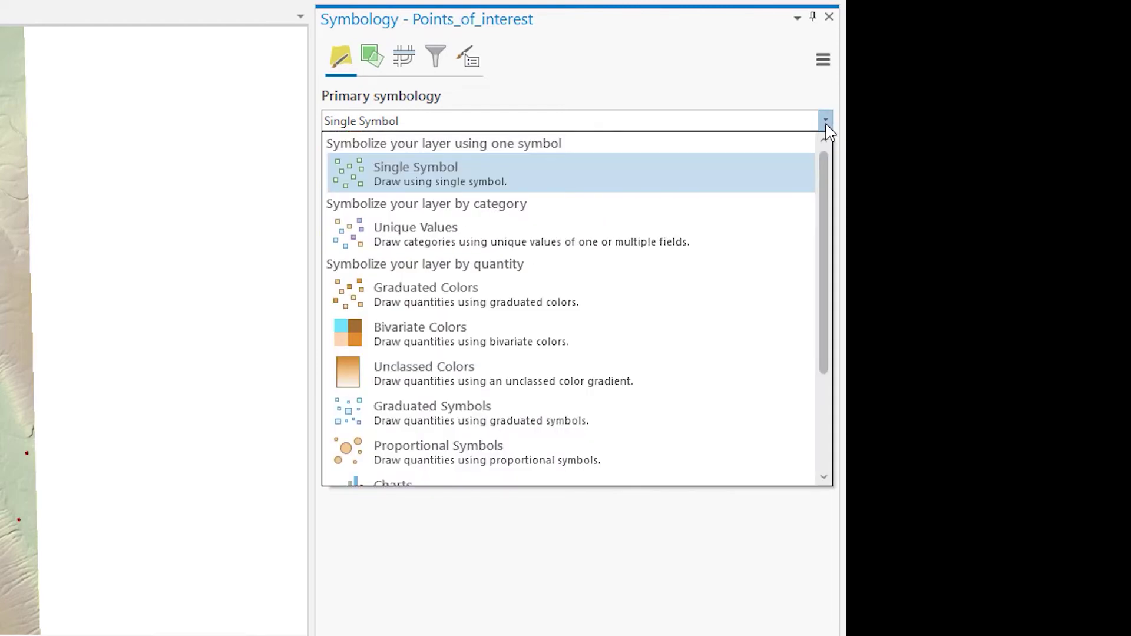
click(617, 242)
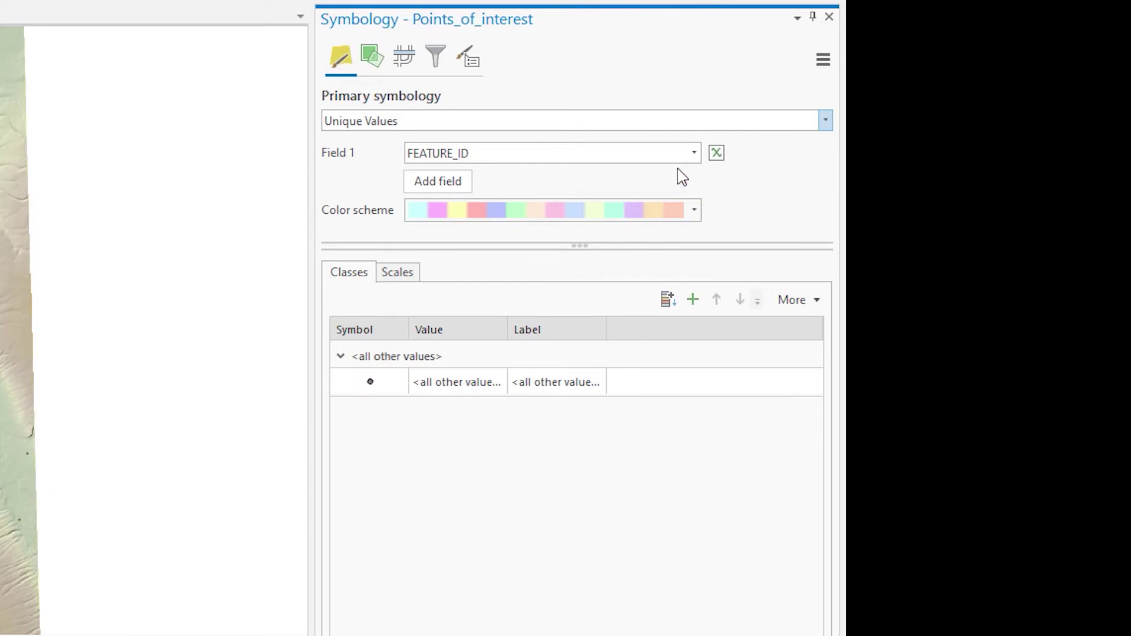
click(694, 154)
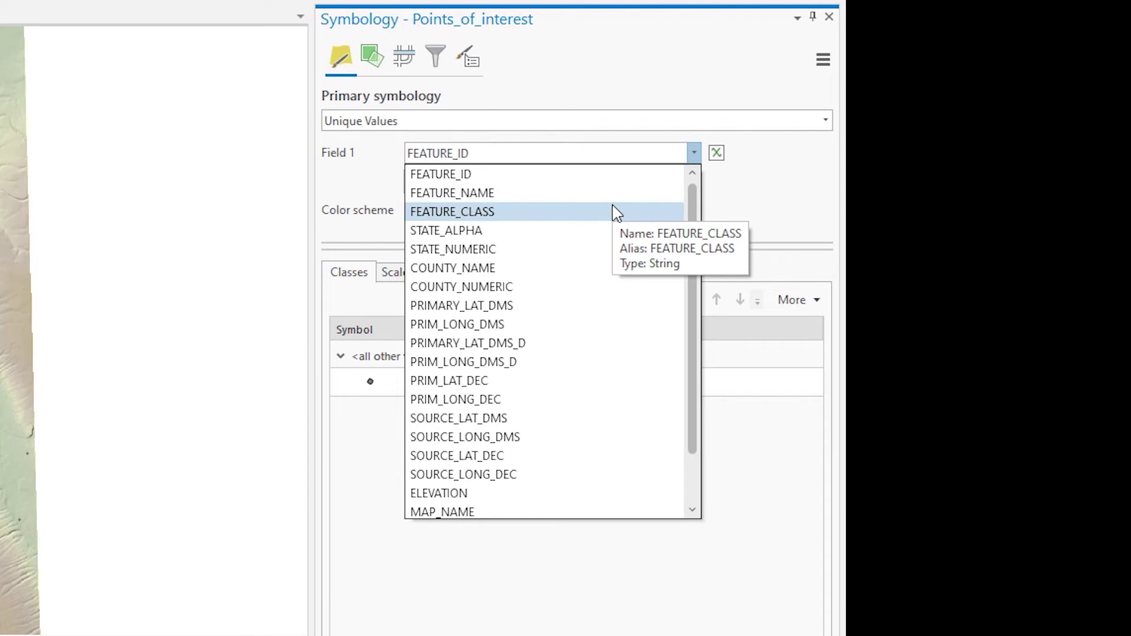
click(616, 212)
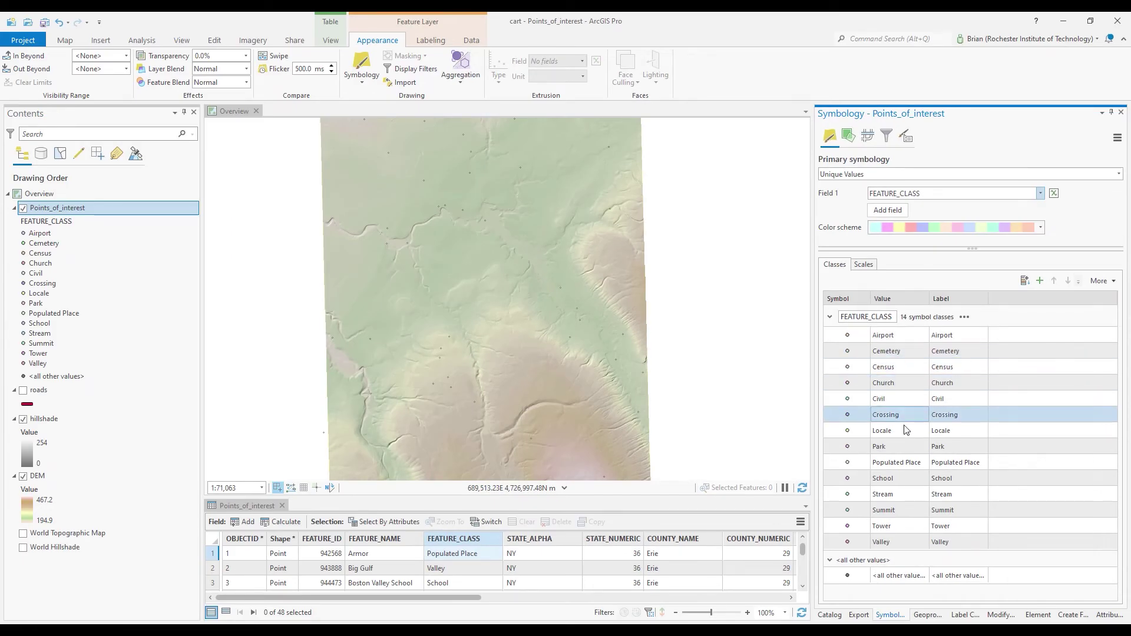
Look over the Airport through Civil class rows and hide the hillshade layer
click(915, 337)
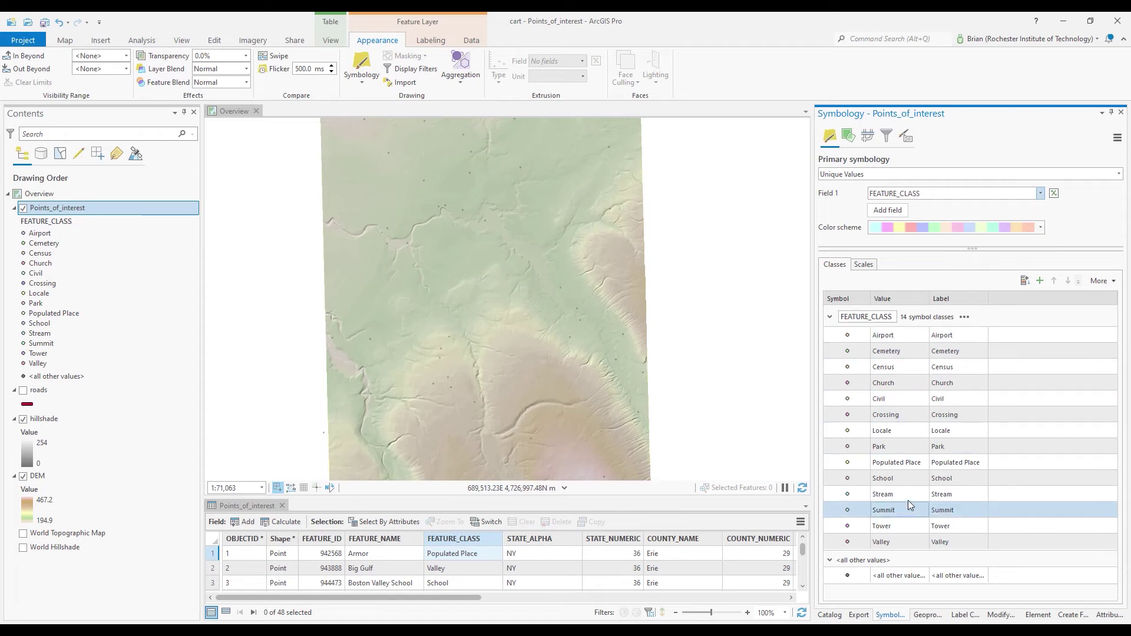
click(911, 366)
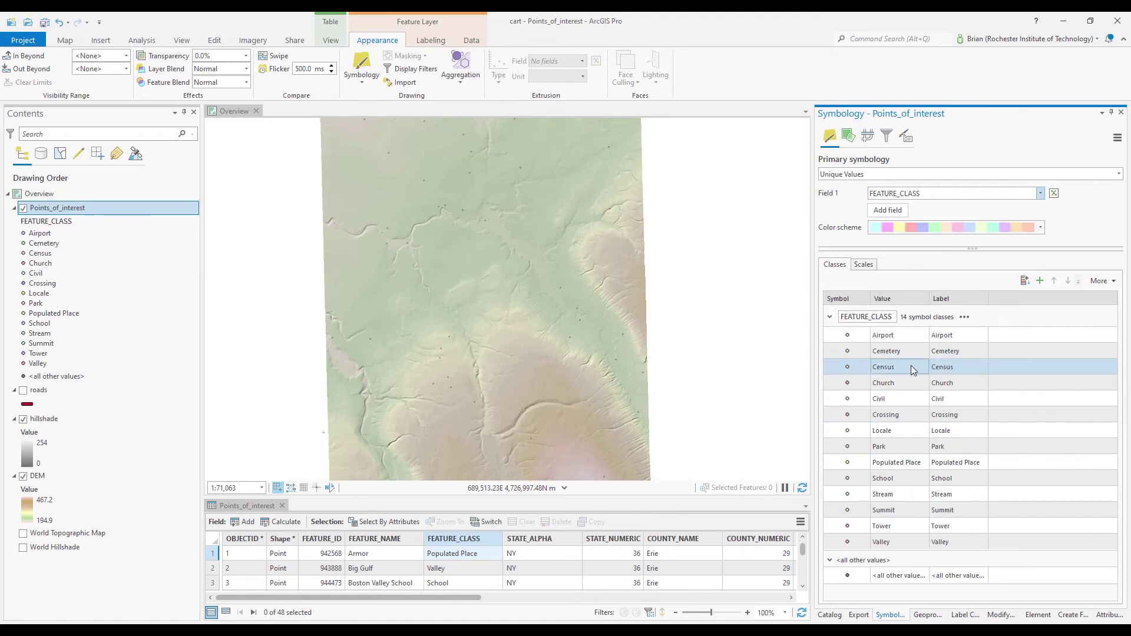
click(912, 387)
click(1026, 401)
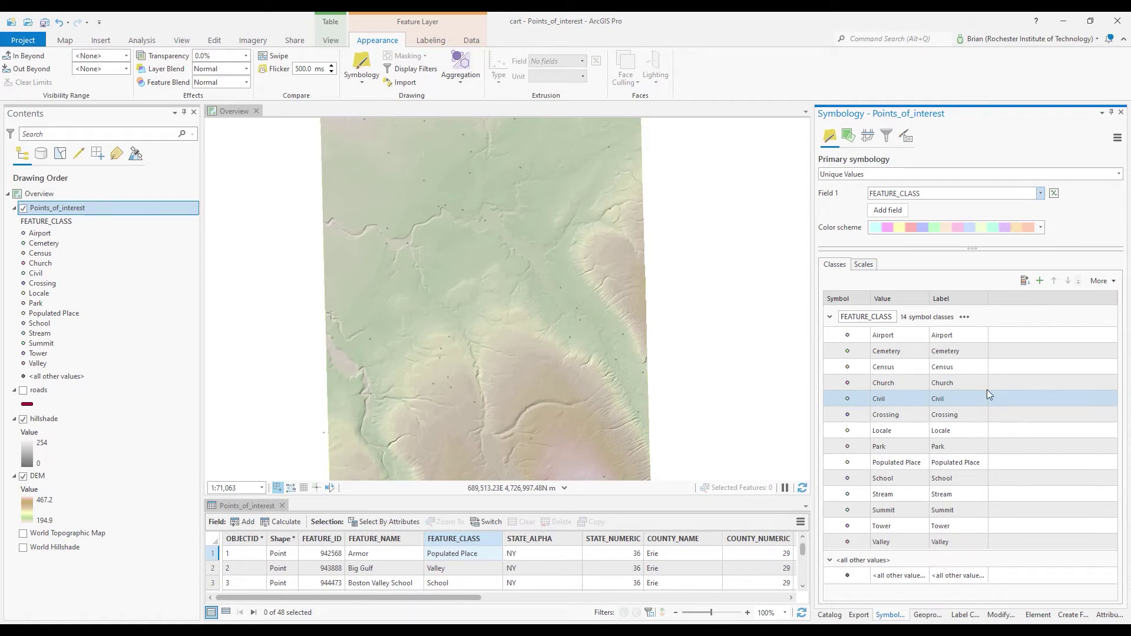
click(857, 369)
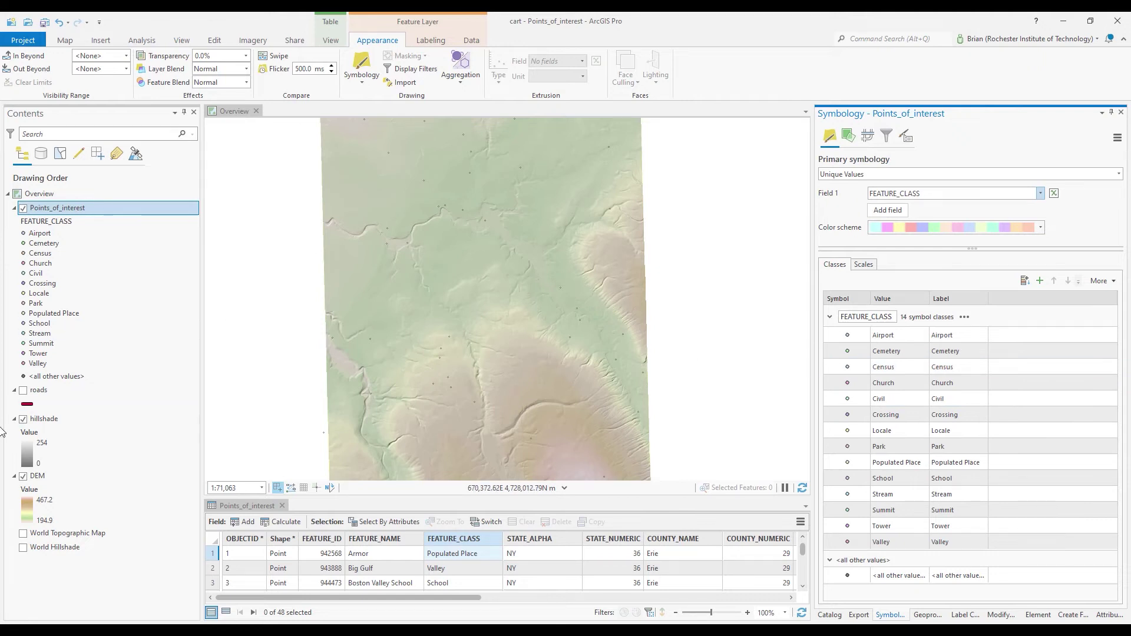
click(23, 420)
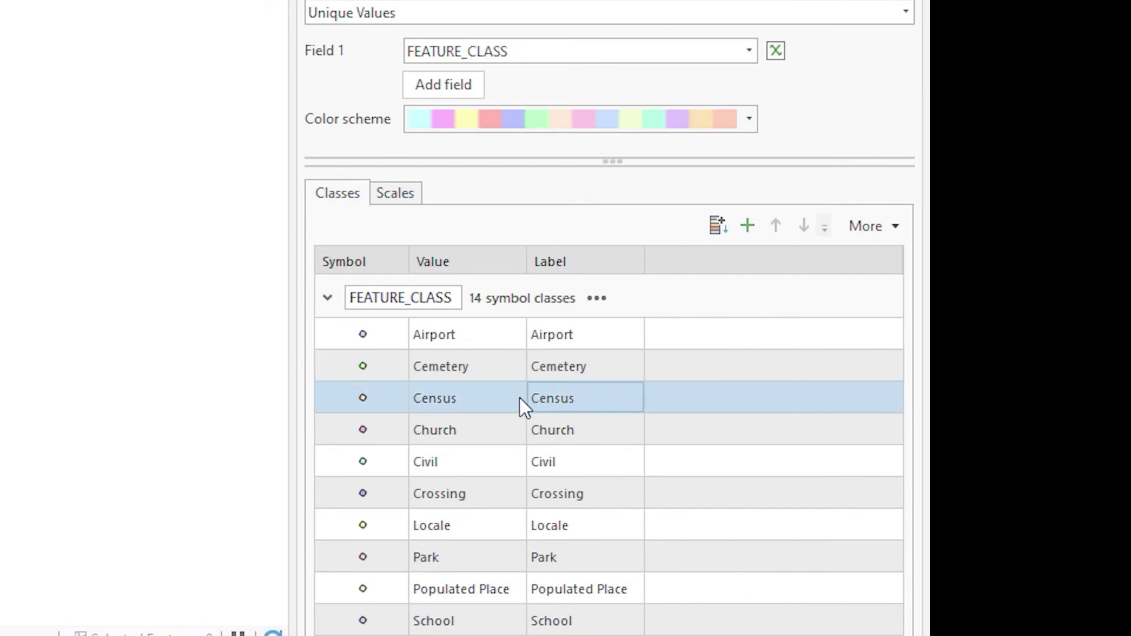
Remove the Census, Crossing, Stream, Valley and all-other-values classes from the symbol list
right_click(498, 398)
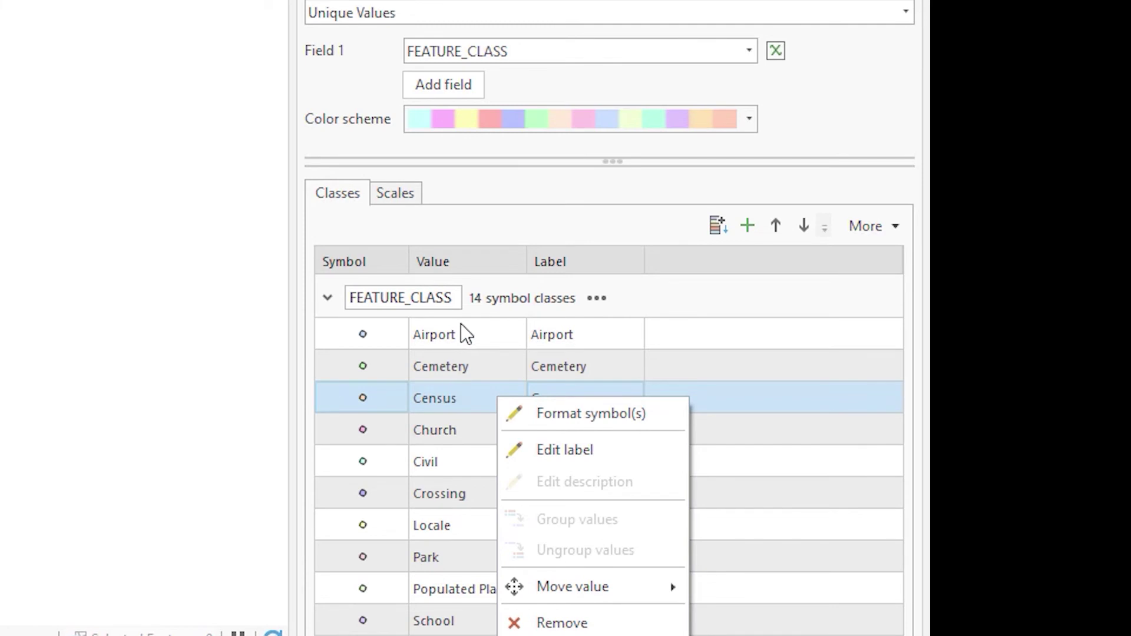
click(561, 624)
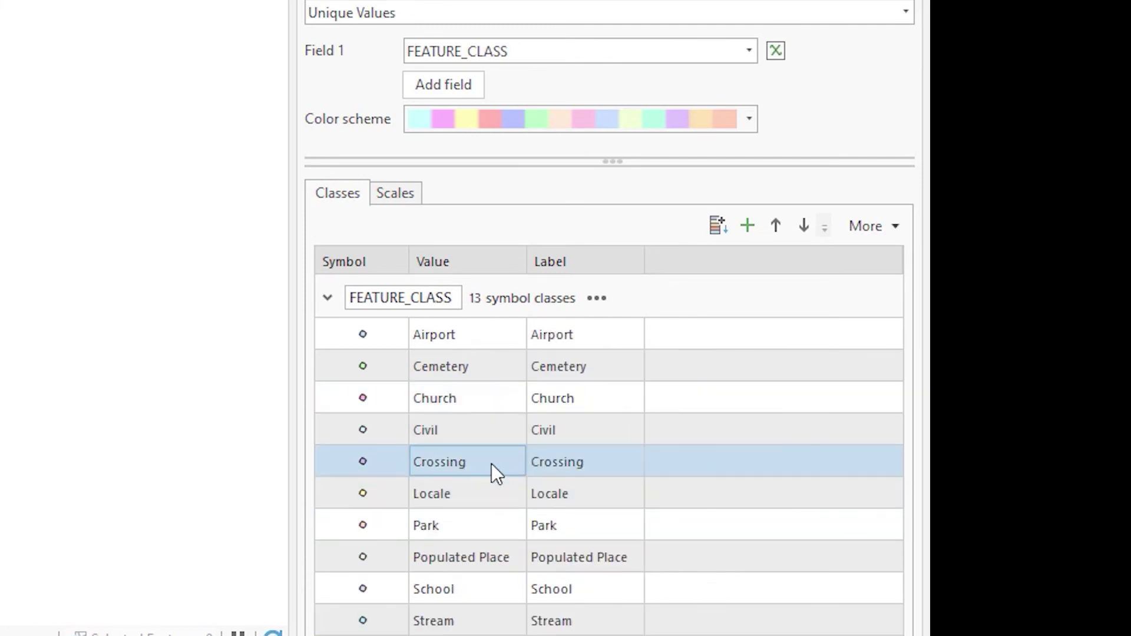
right_click(491, 465)
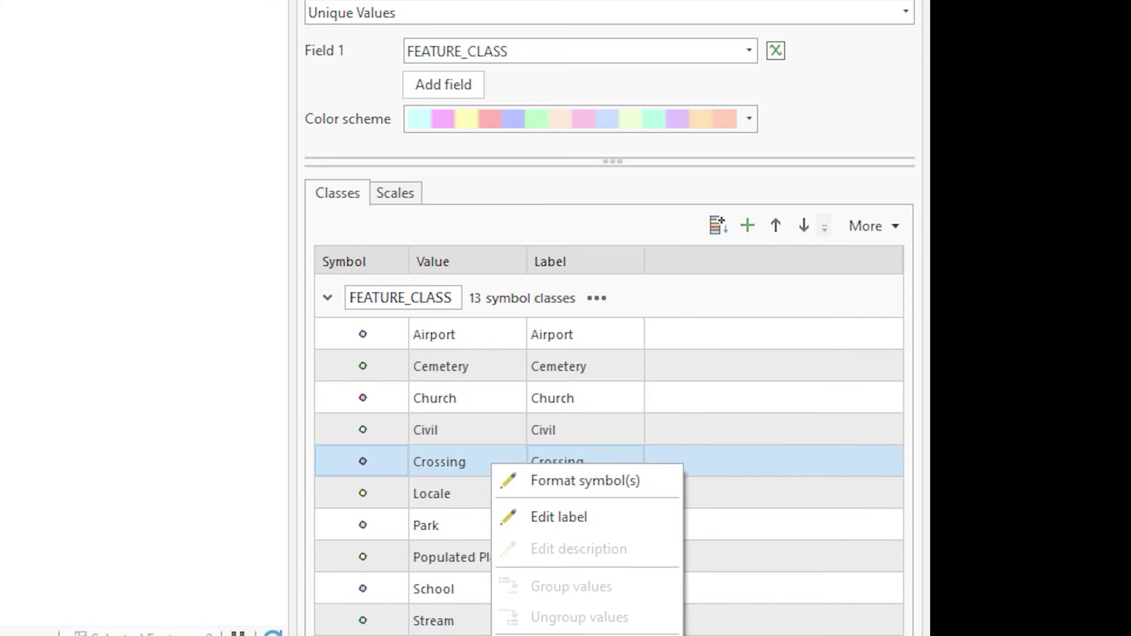
click(560, 545)
click(481, 388)
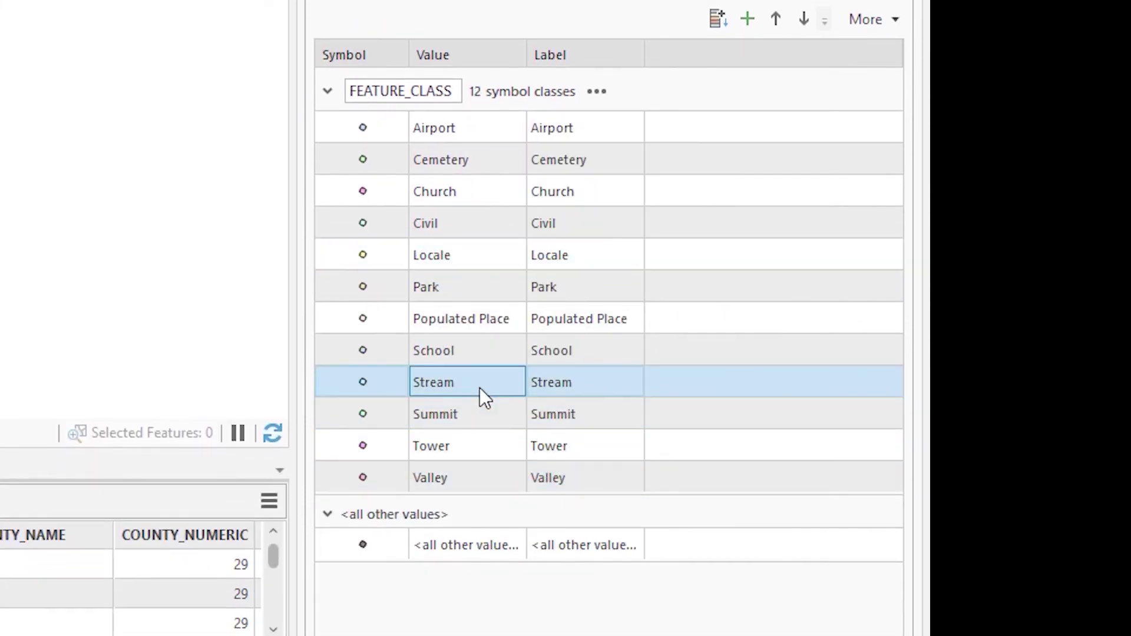
right_click(479, 388)
click(553, 611)
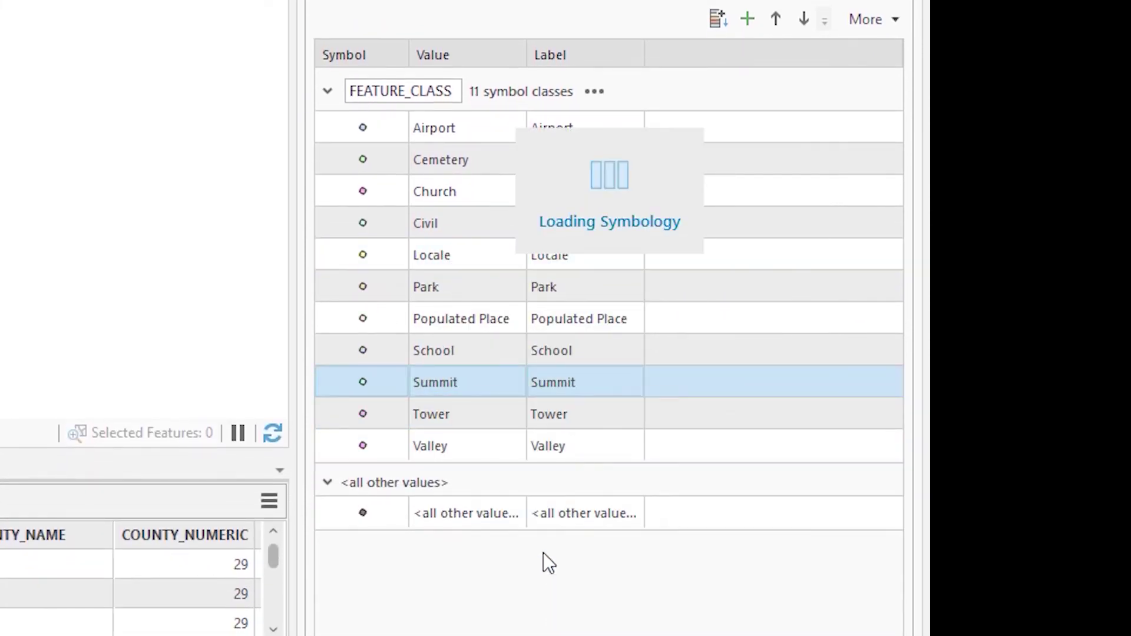
click(499, 456)
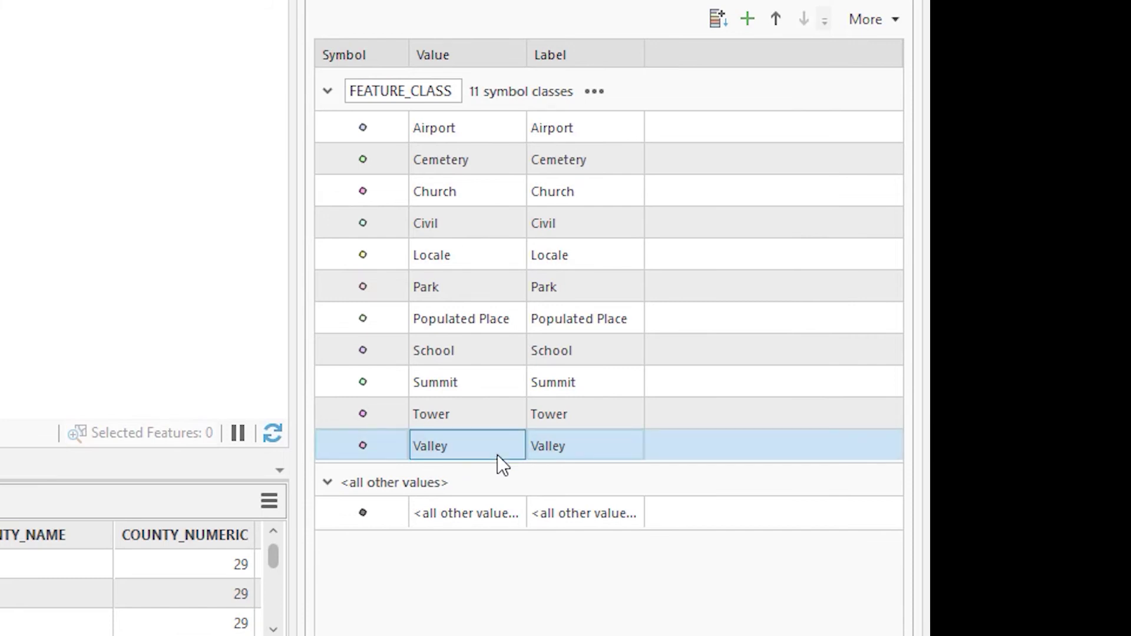
right_click(497, 455)
click(538, 613)
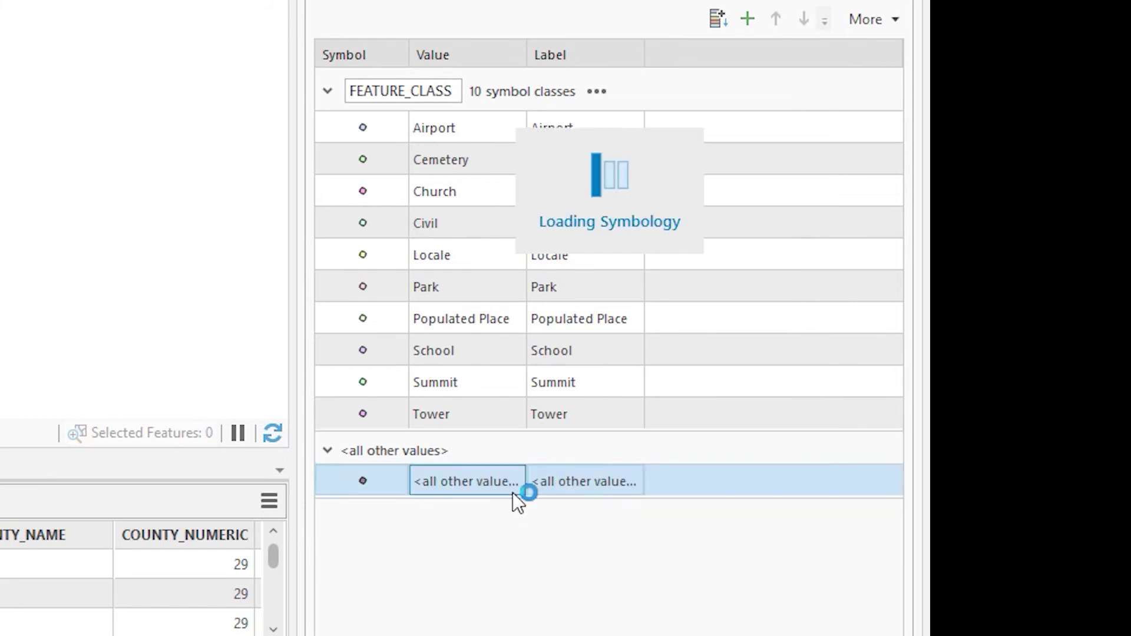
right_click(497, 487)
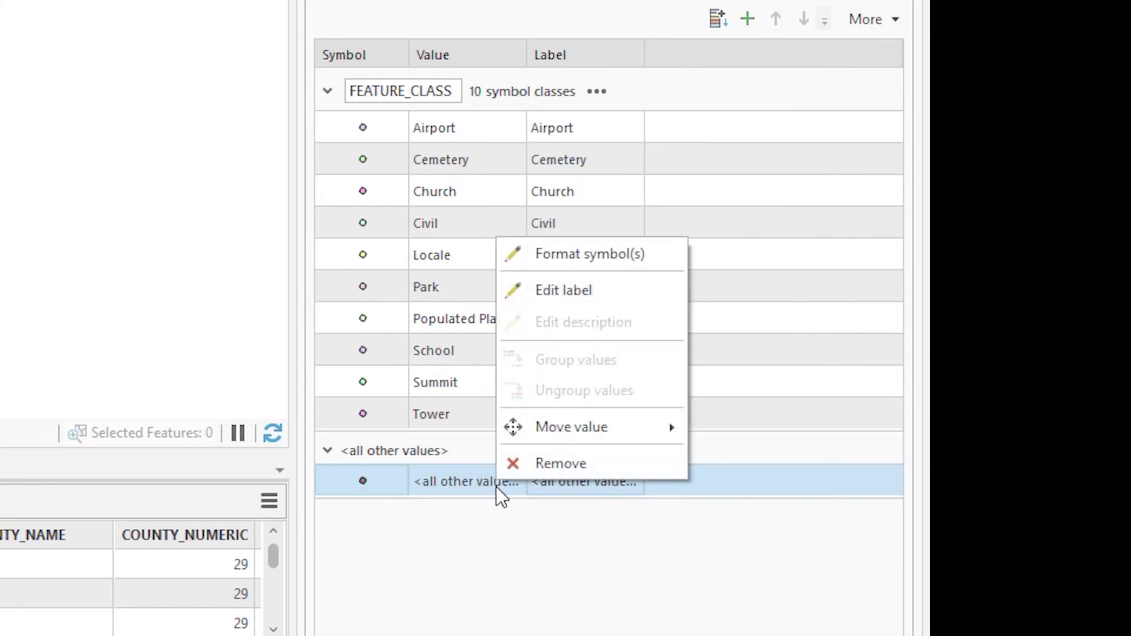
click(548, 463)
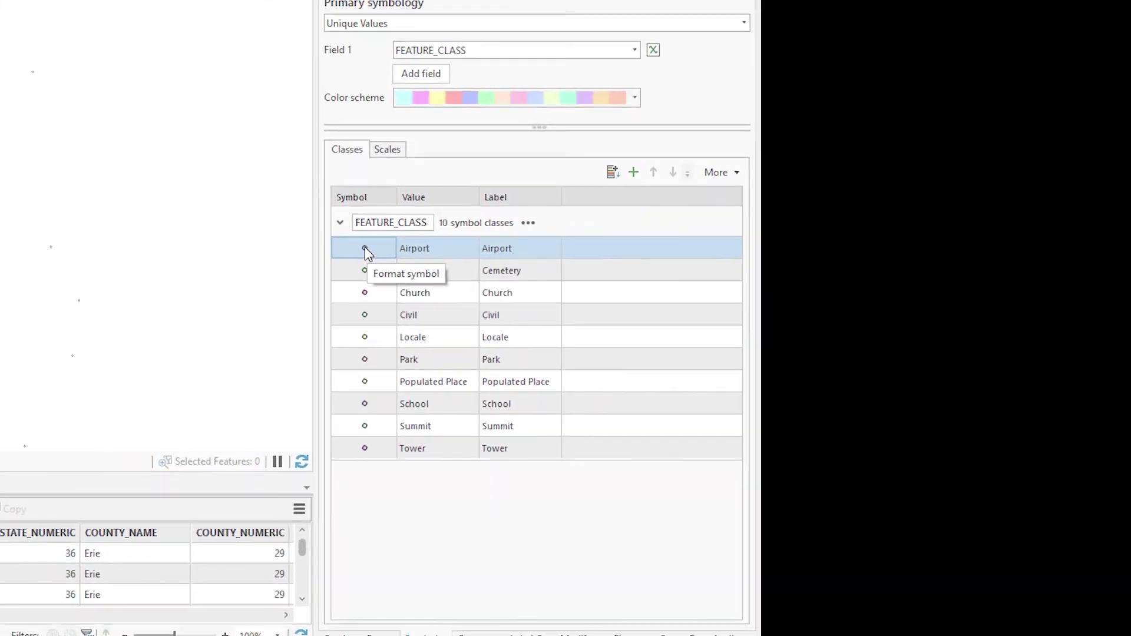
Give the Airport class the smallest airplane pictogram found by searching 'airport'
click(369, 278)
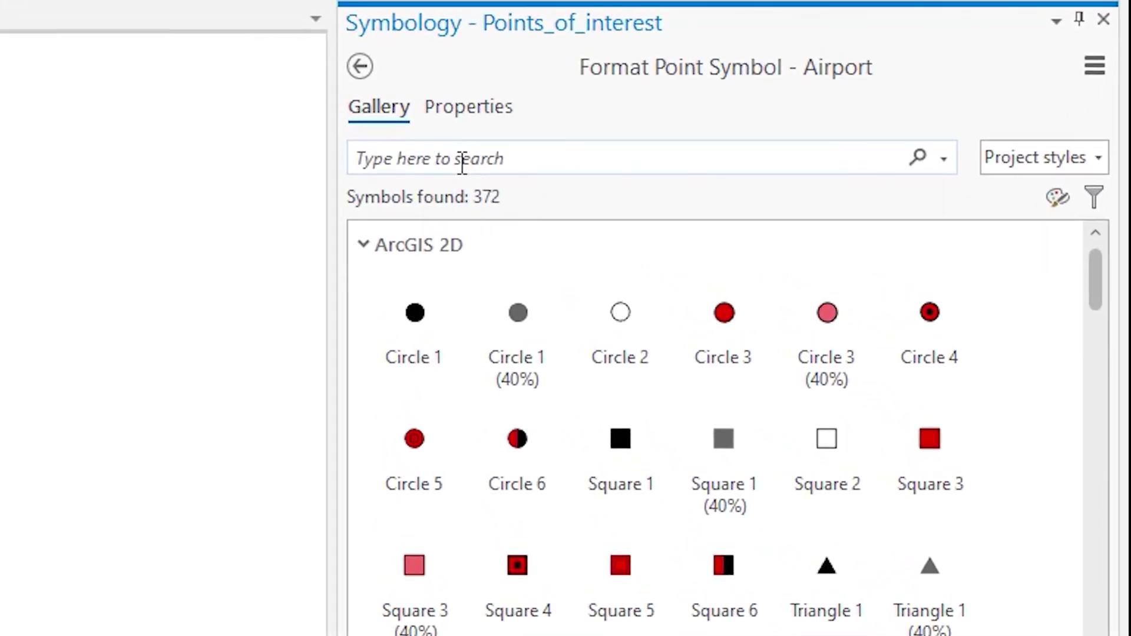
click(462, 163)
text(airpo)
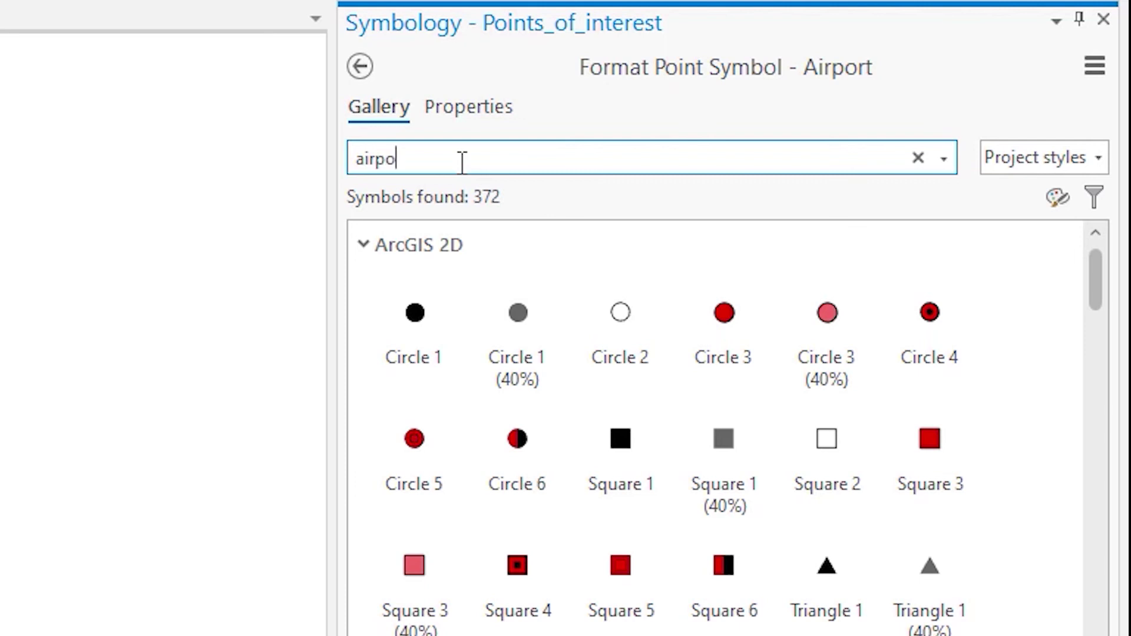
text(rt)
key(Return)
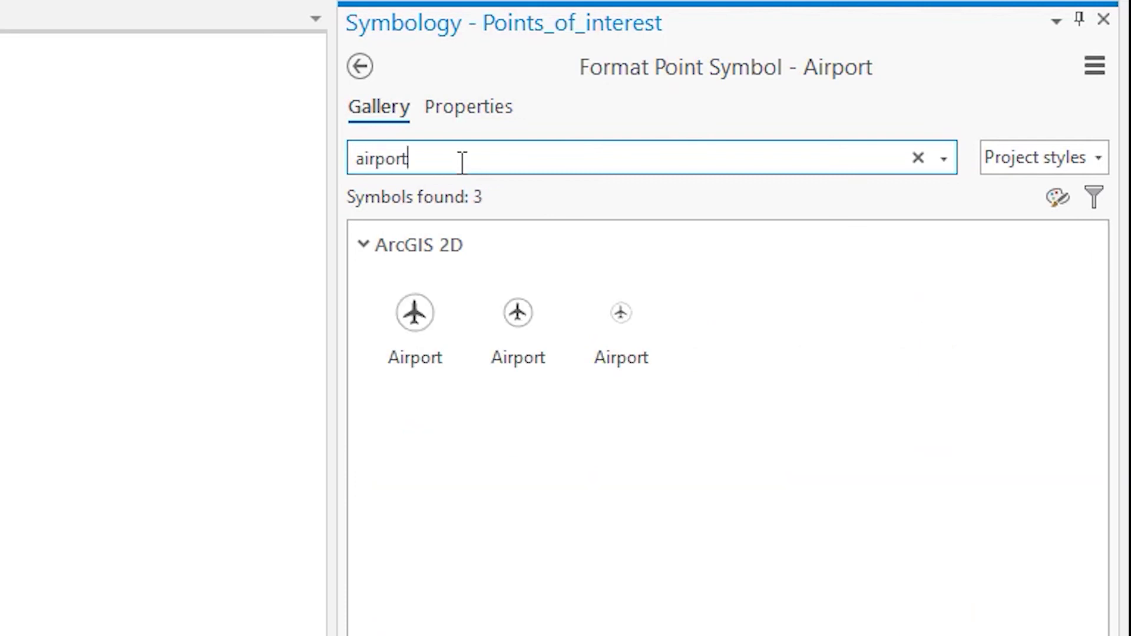
click(621, 331)
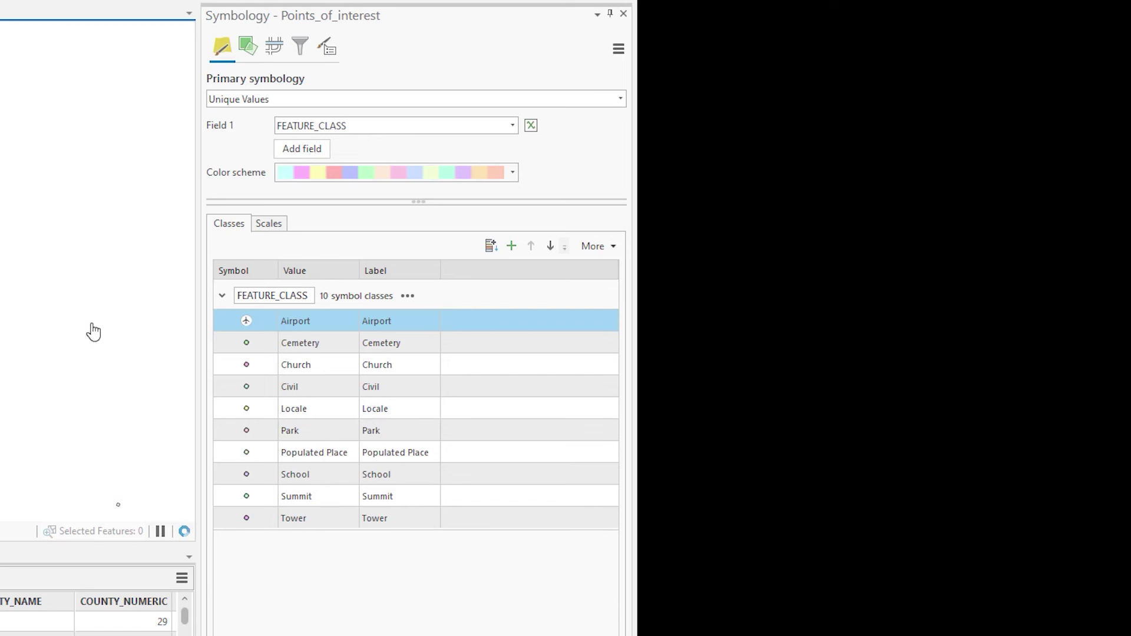
Set the Cemetery class symbol to Circle 1 and return to the class list
click(247, 346)
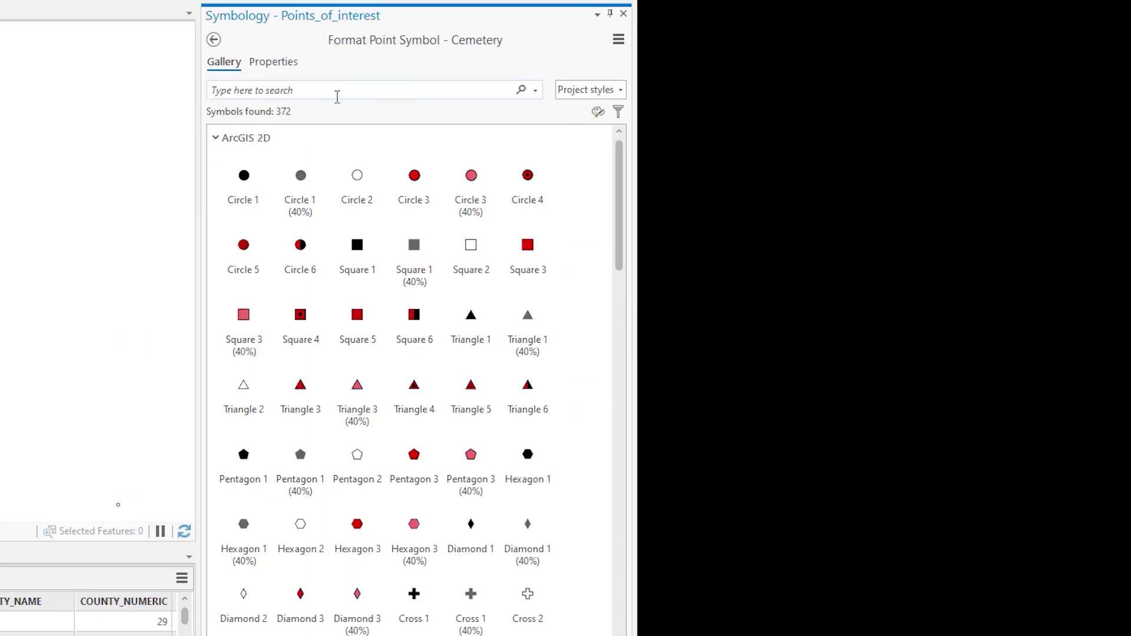
click(246, 177)
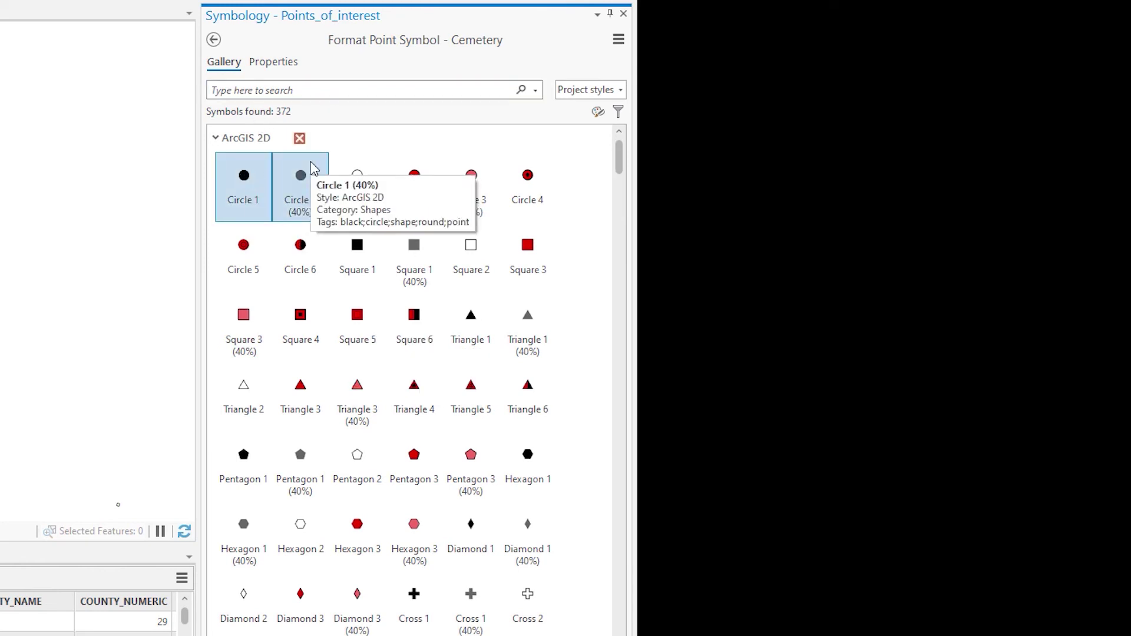
click(214, 39)
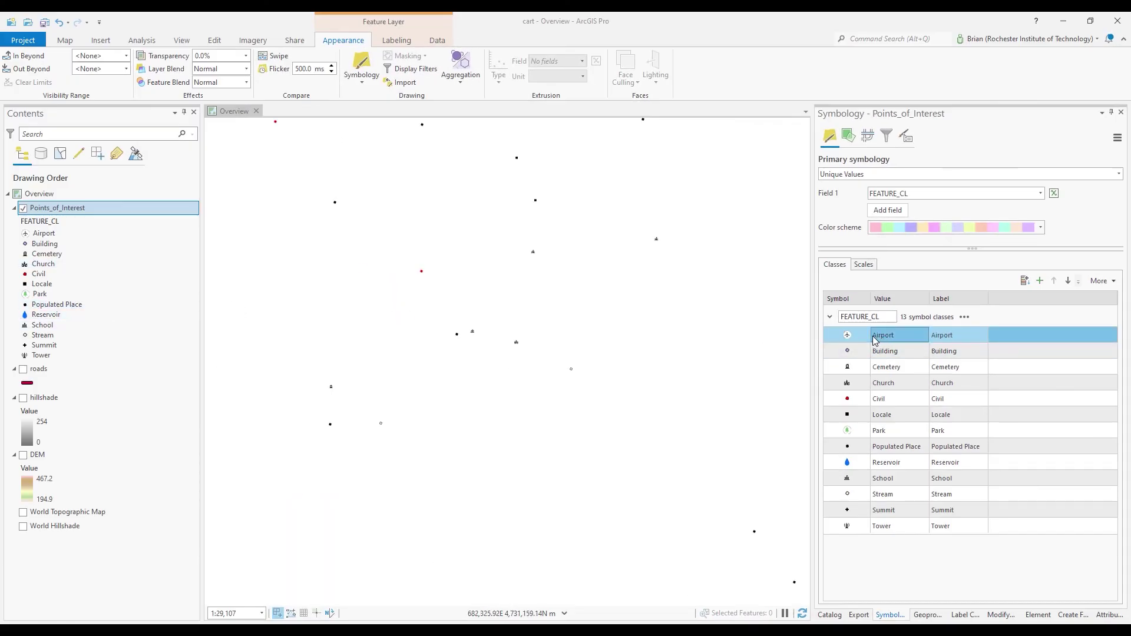
Set the map scale to 1:20,000
ctrl+click(913, 527)
ctrl+click(924, 519)
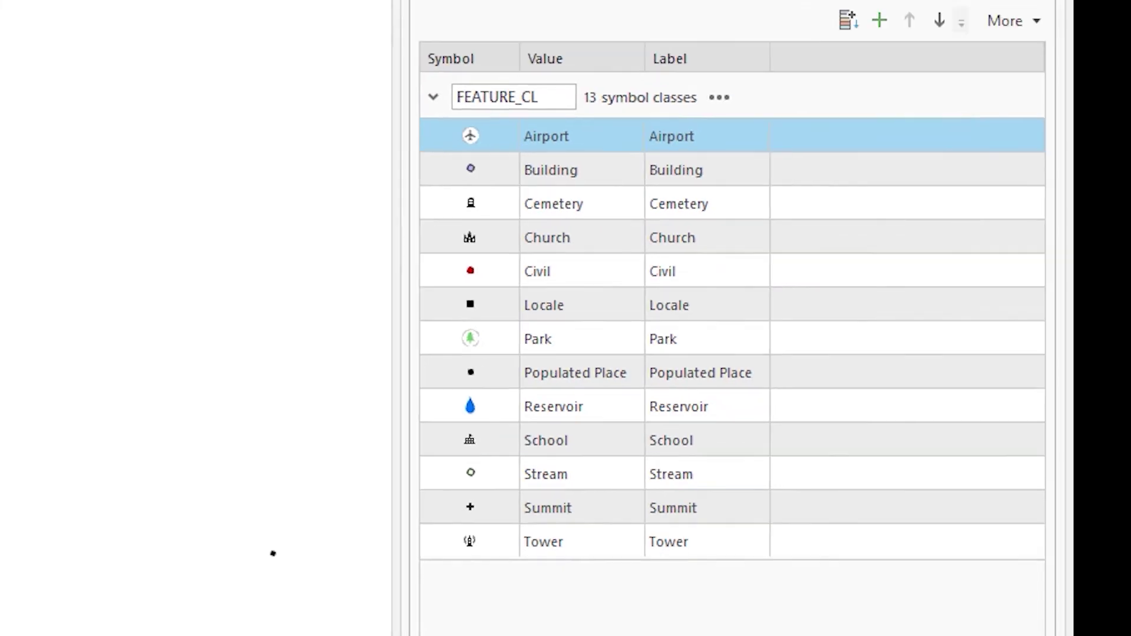
click(263, 613)
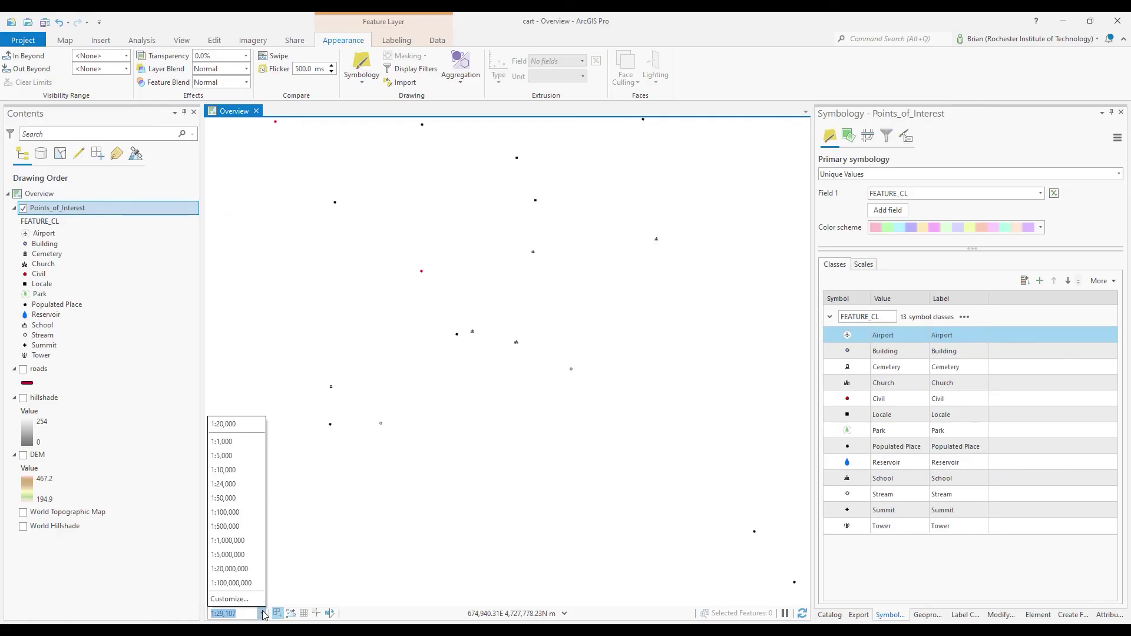
click(239, 425)
Turn the hillshade and DEM back on and pan toward the river valley
click(23, 399)
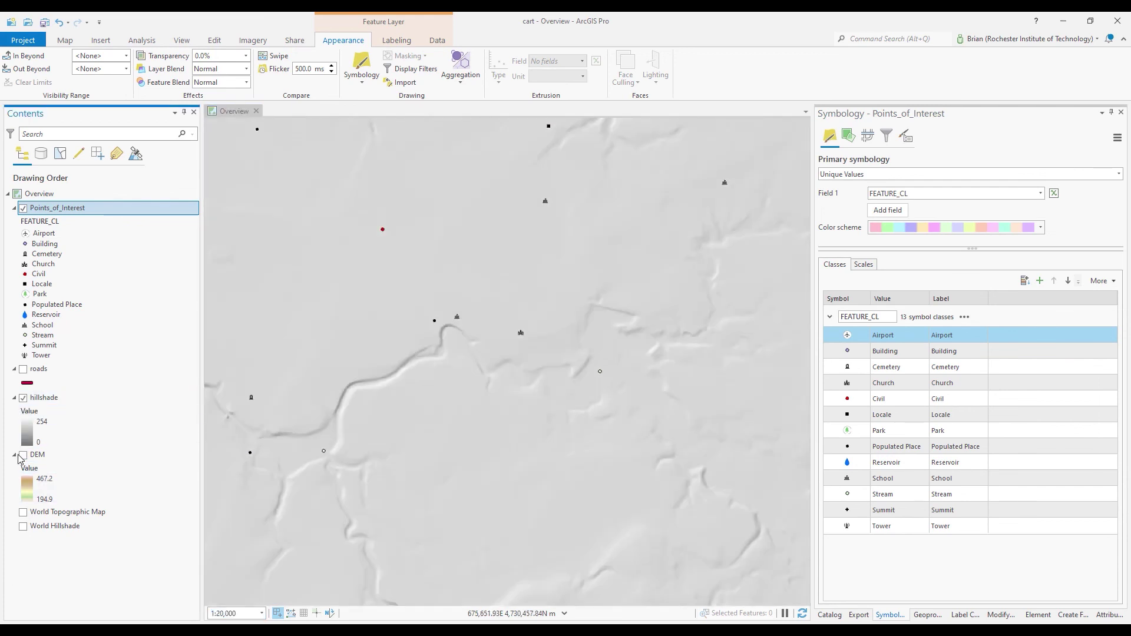
click(22, 458)
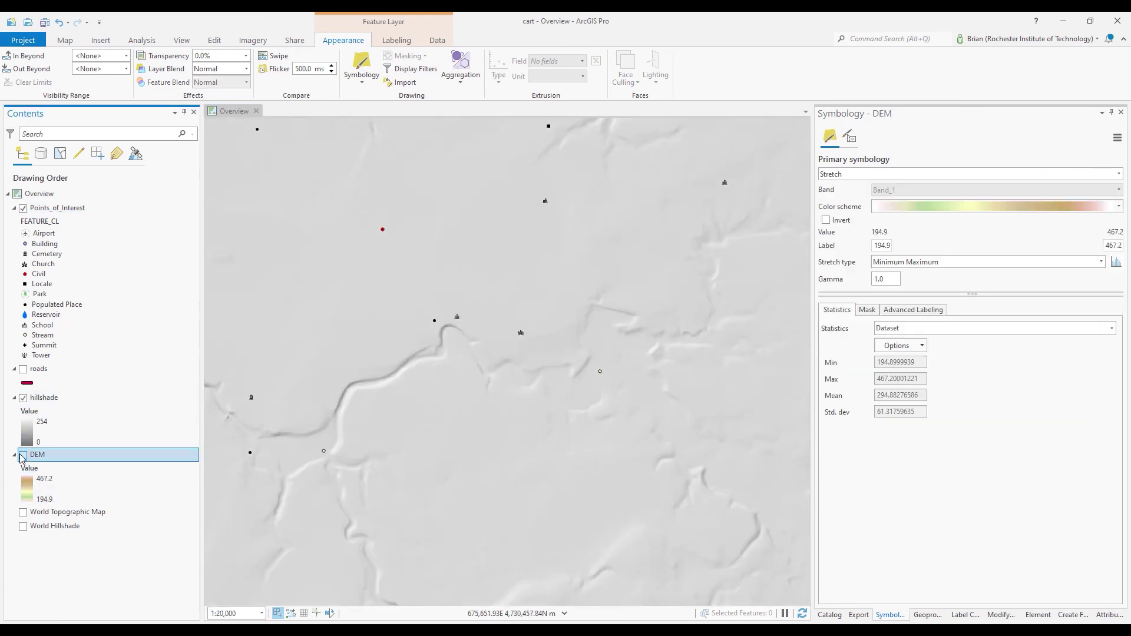
click(23, 455)
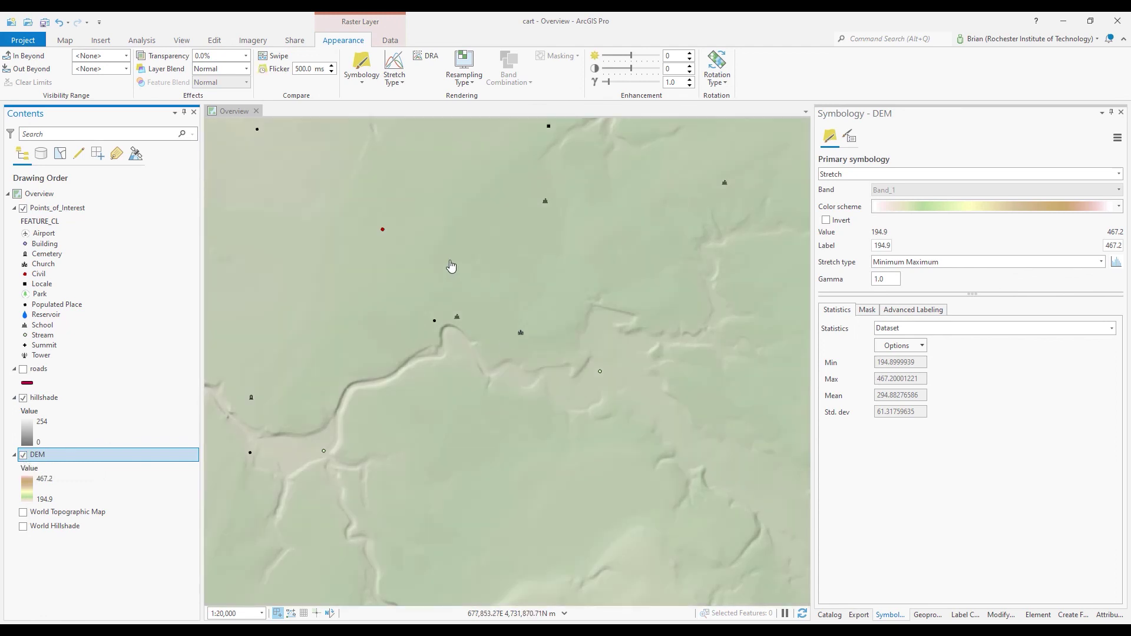
drag(449, 265, 495, 435)
drag(439, 283, 563, 329)
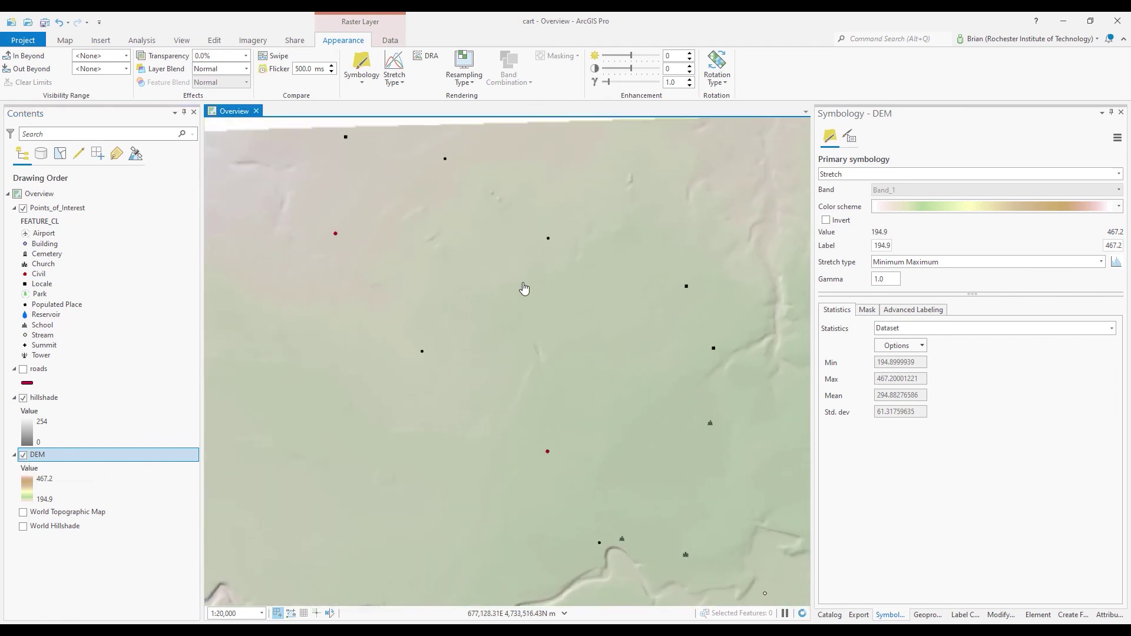
mouse_move(557, 286)
mouse_down()
mouse_move(582, 299)
mouse_move(510, 214)
mouse_up()
drag(560, 359, 507, 285)
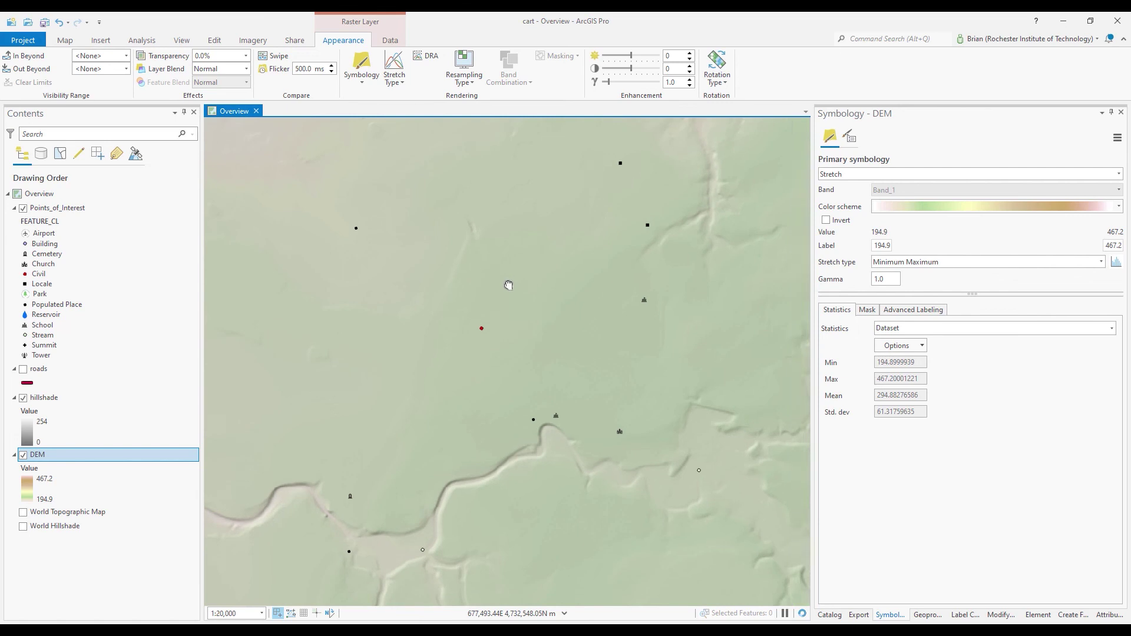